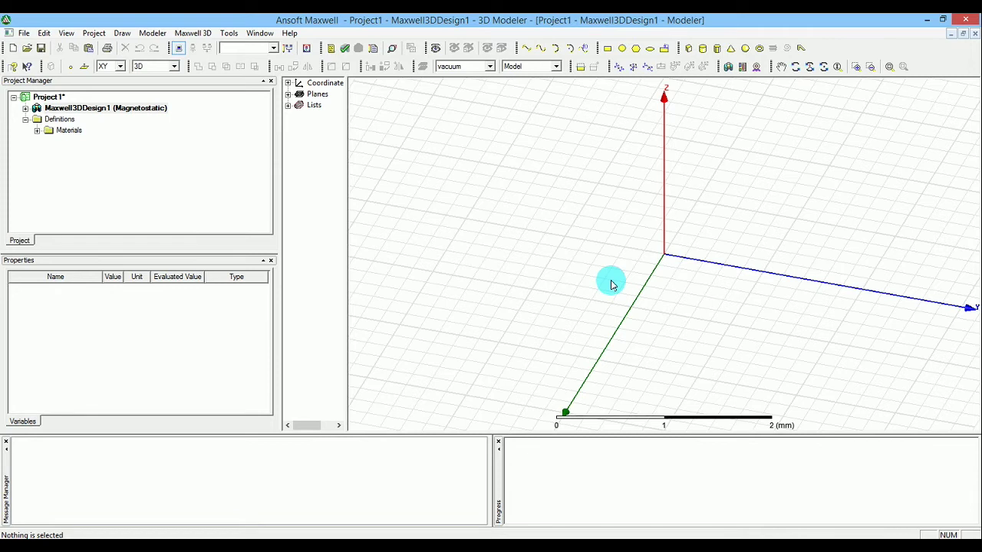
- Set the design's solution type to Magnetostatic
click(158, 33)
click(187, 29)
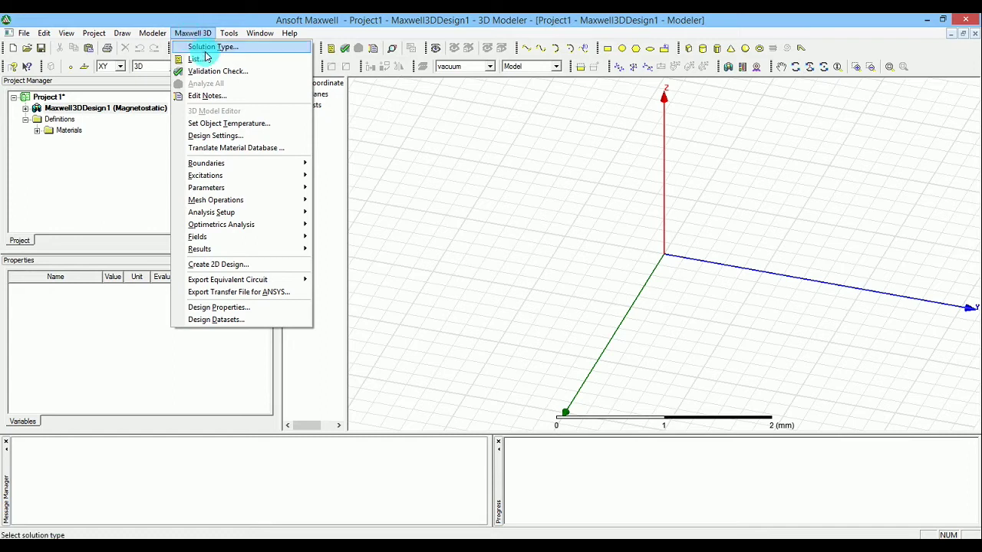
click(205, 49)
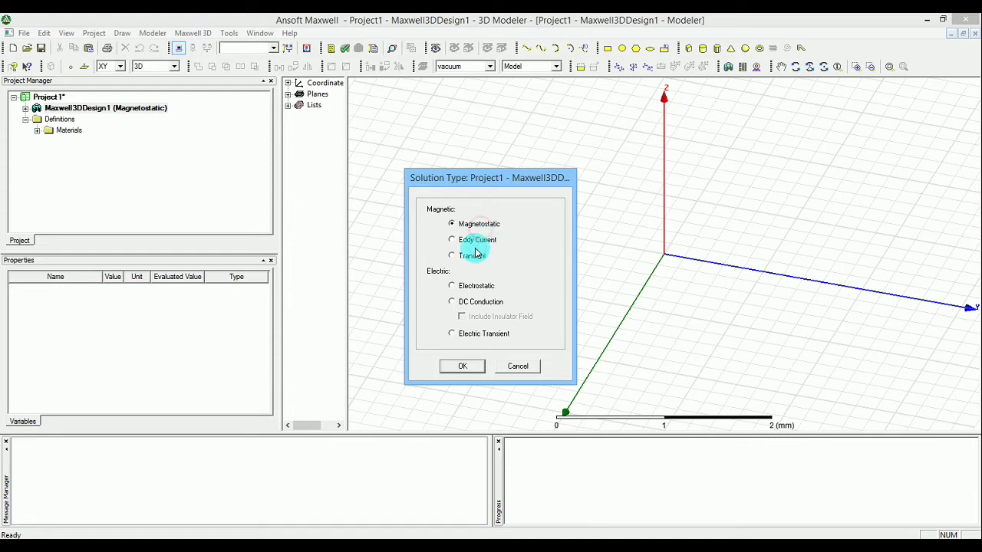
click(451, 367)
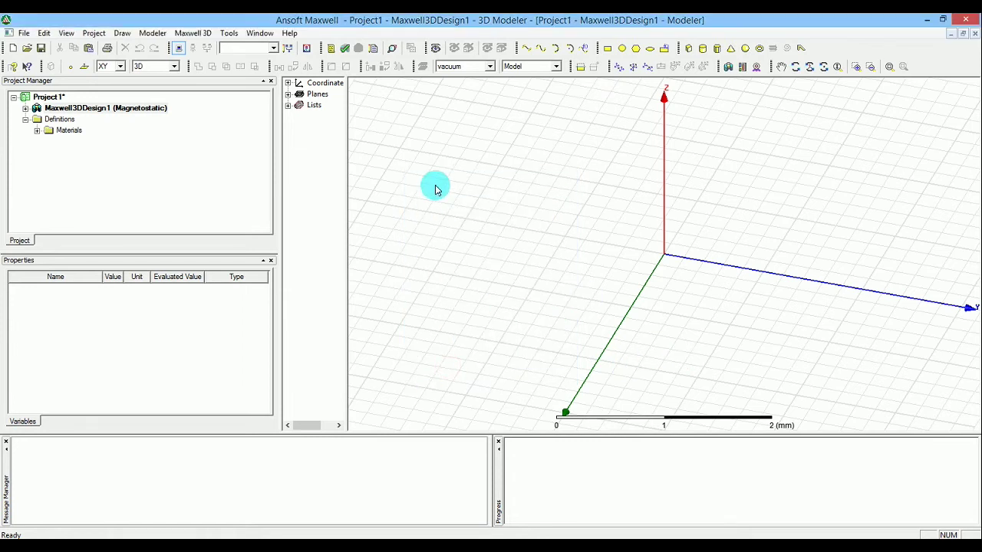
- Set the model units to mm without rescaling
click(151, 34)
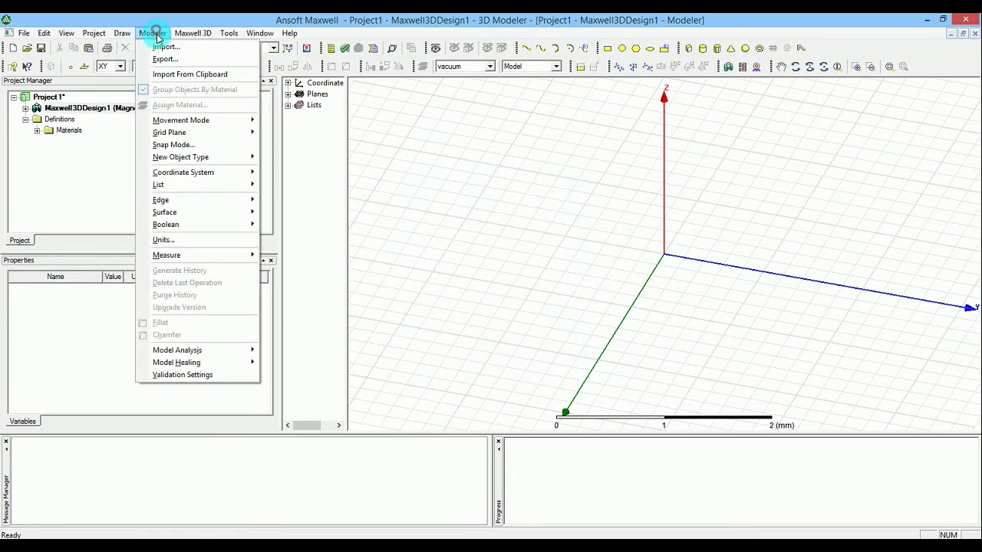
click(181, 242)
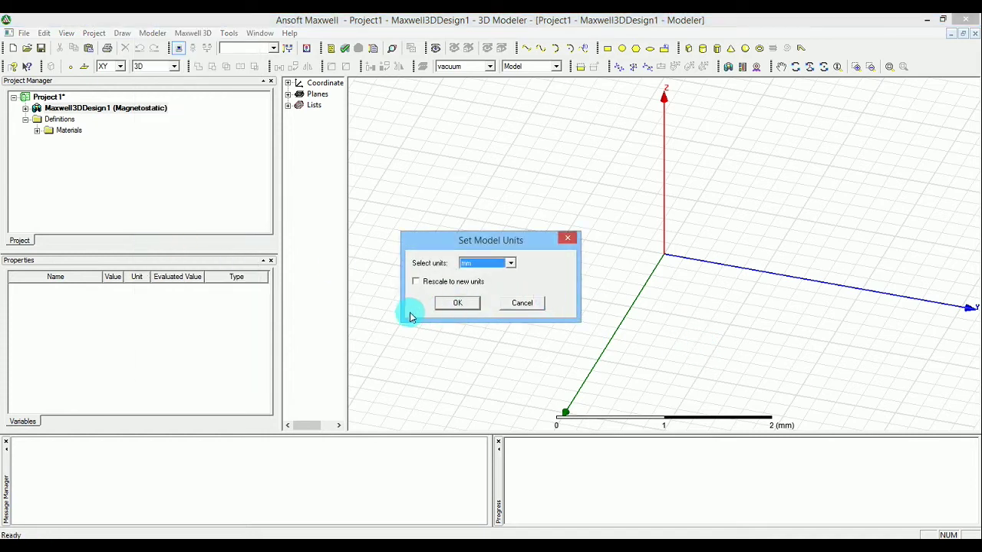
click(459, 303)
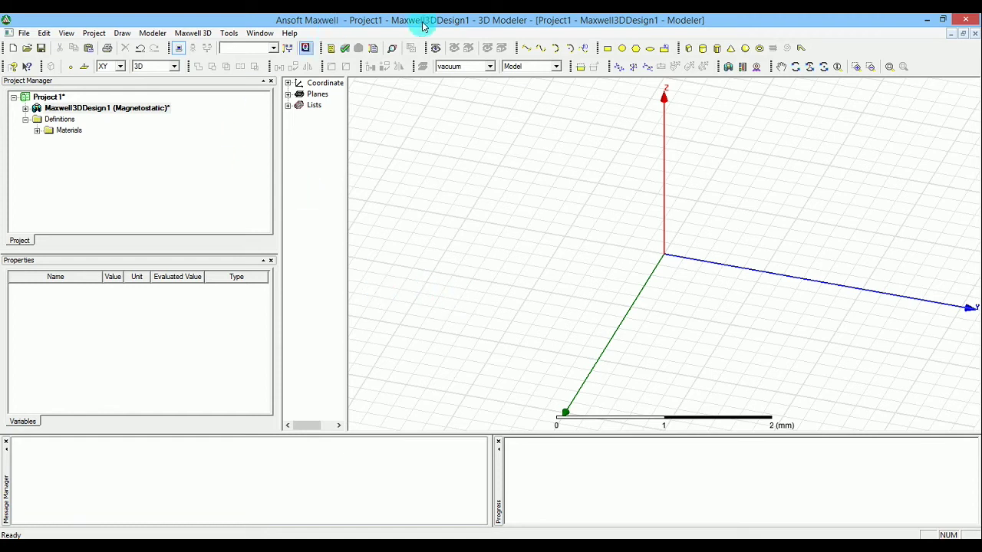
- Find nickel in the material library and make it the default material for new objects
click(494, 68)
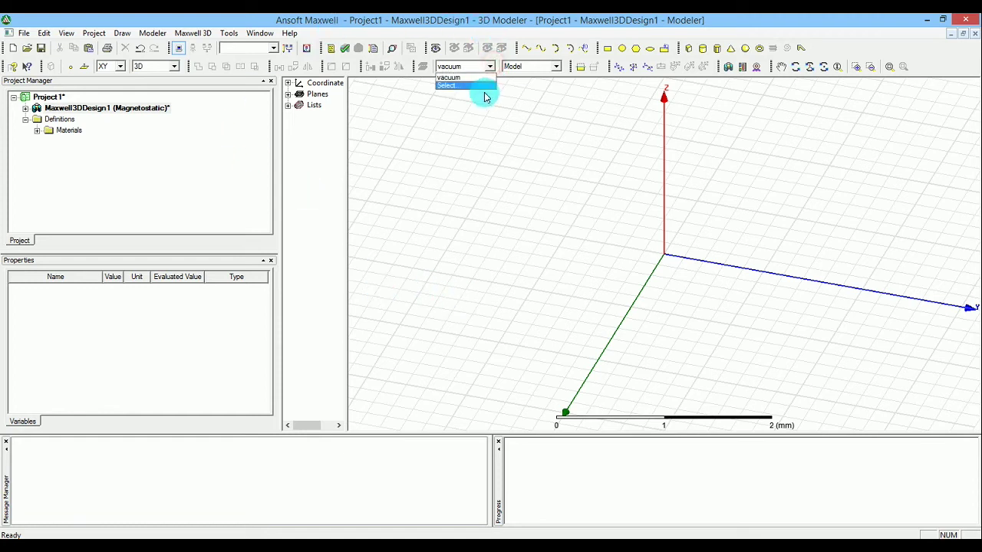
click(480, 86)
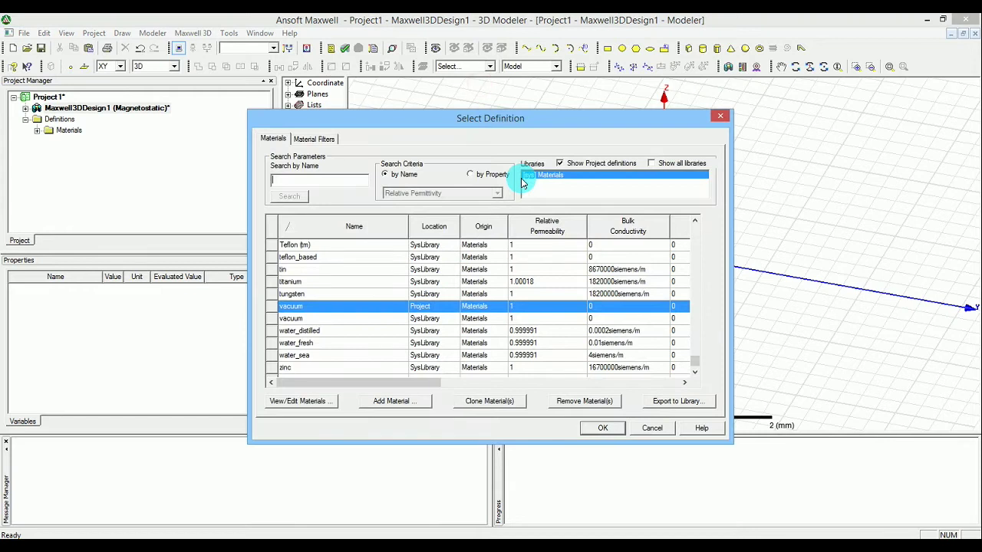
text(Ni)
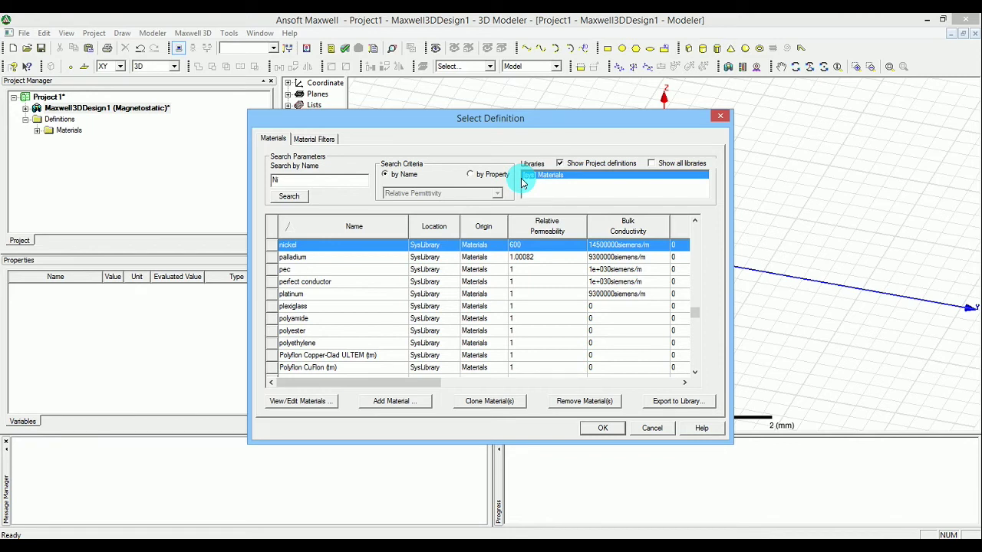
click(613, 431)
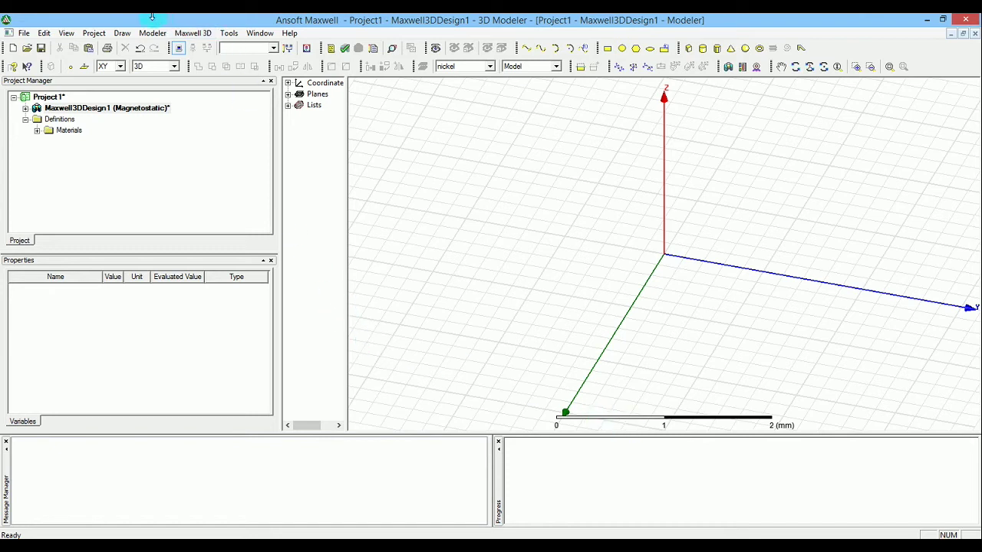
- Start an SRMCore user-defined primitive from the RMxprt system library and widen its parameter dialog
click(123, 33)
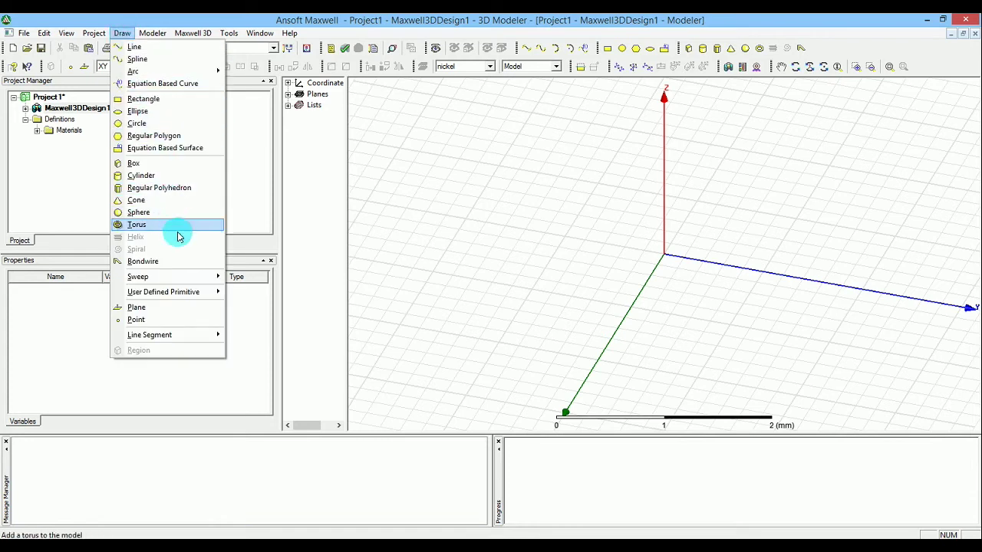
mouse_move(194, 291)
mouse_move(261, 293)
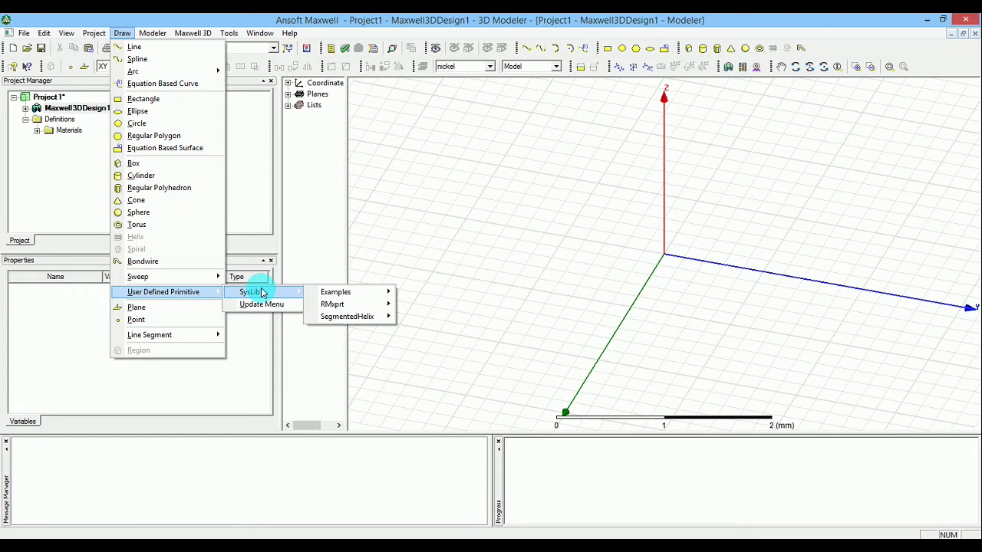
mouse_move(373, 293)
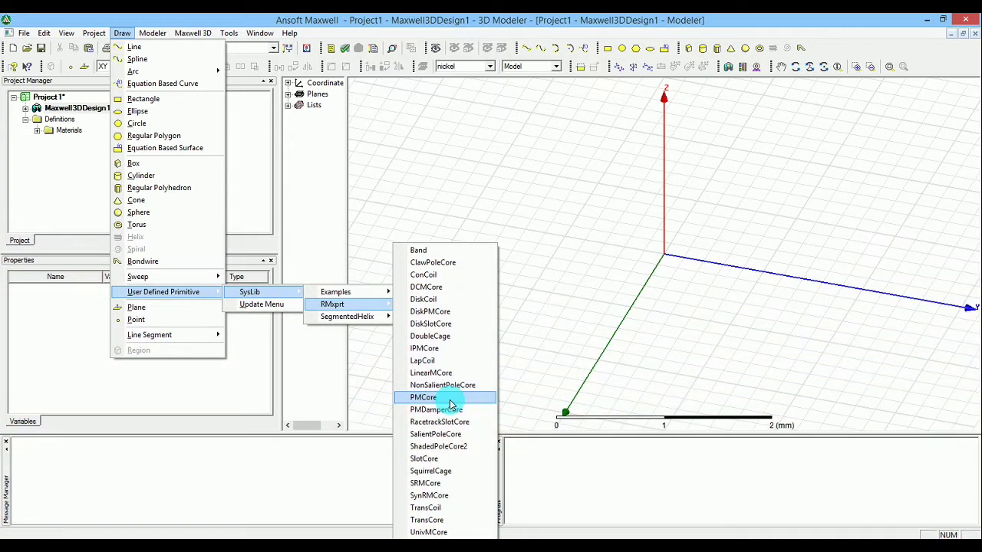
click(459, 489)
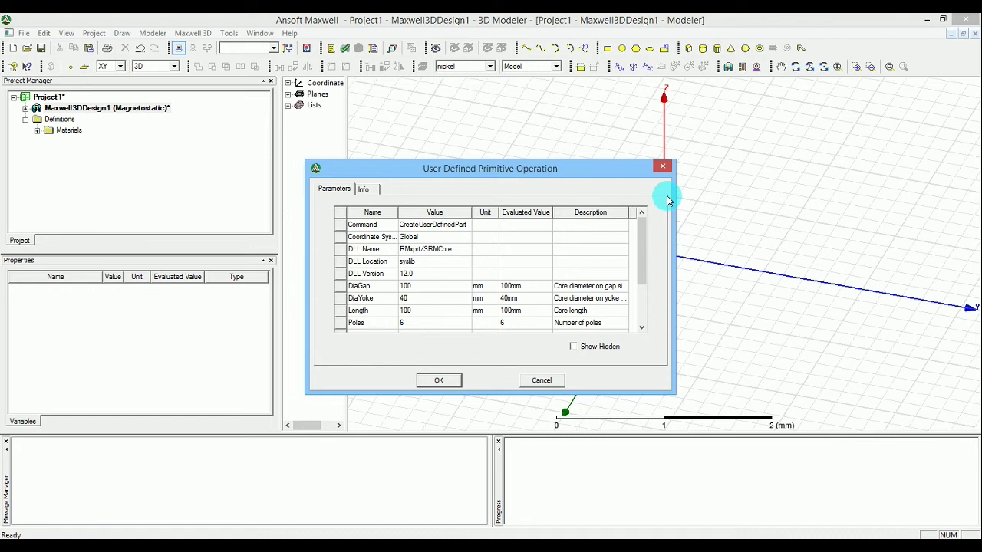
drag(671, 198, 803, 202)
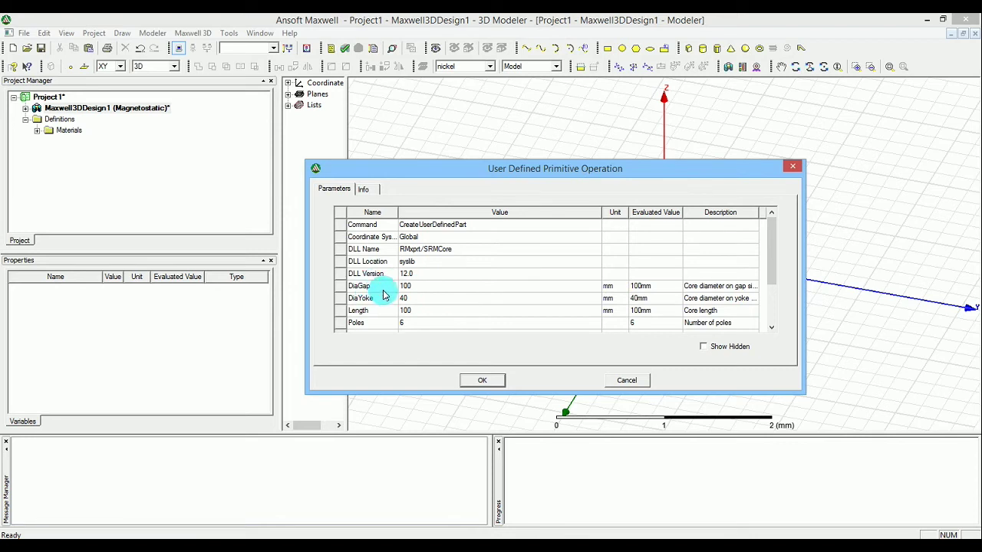
- Set the core's DiaGap to 80 mm, DiaYoke to 150 mm, Length to 10 mm and Poles to 4
click(438, 285)
text(80)
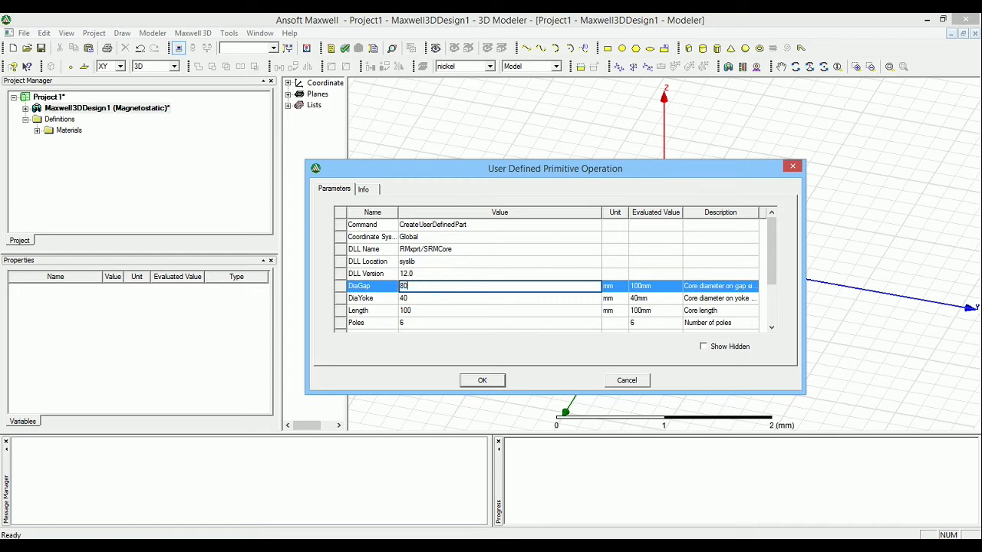
click(430, 297)
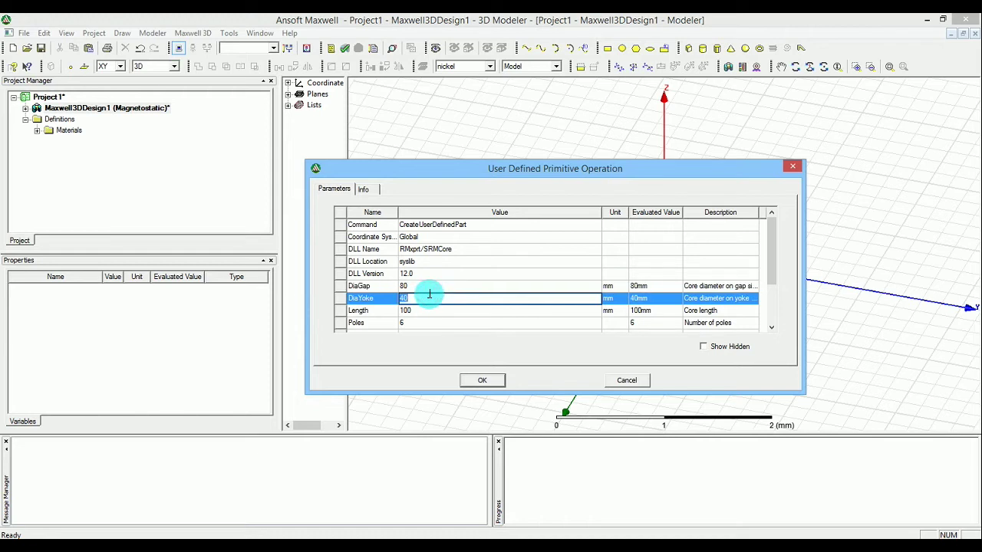
text(150)
click(434, 311)
text(10)
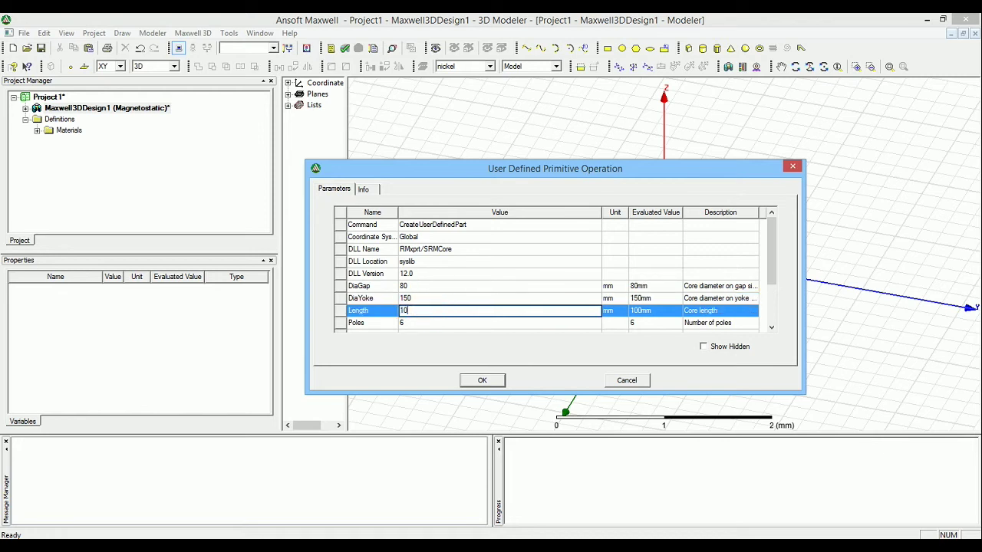
click(405, 323)
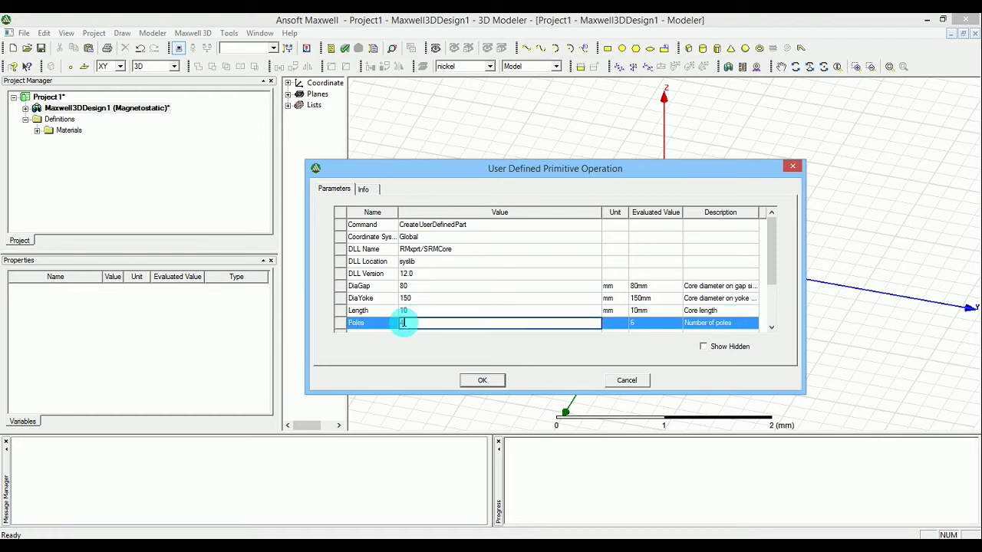
text(4)
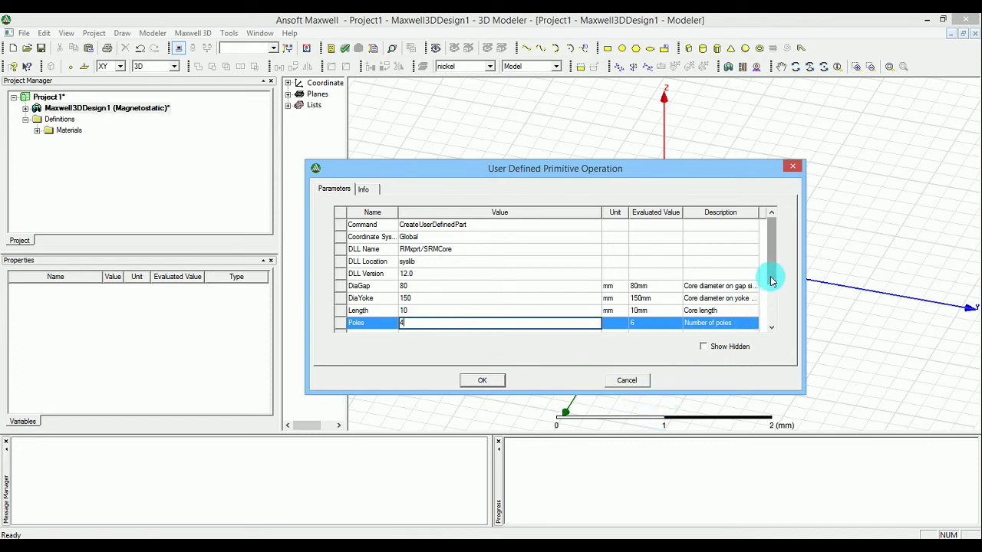
drag(770, 278, 772, 299)
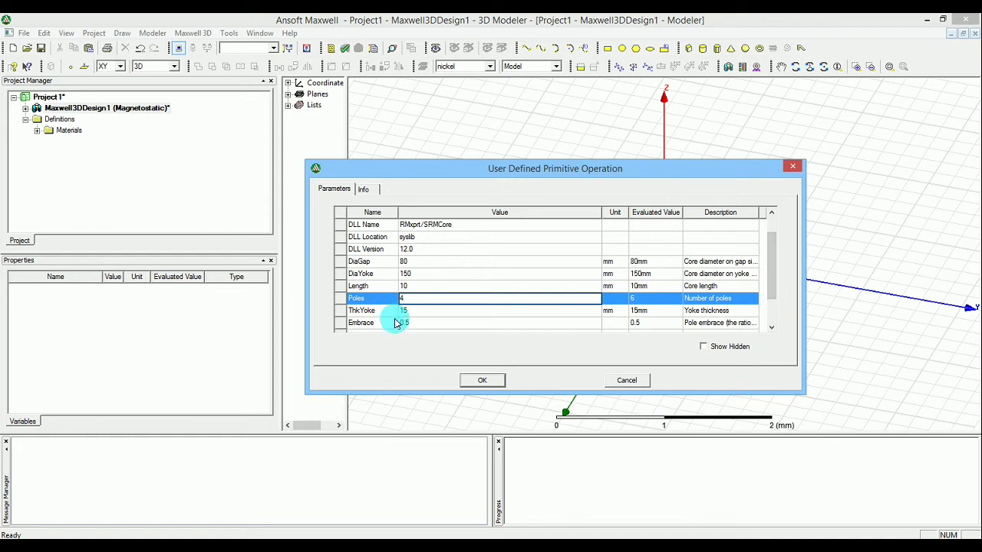
drag(771, 295, 471, 337)
click(472, 338)
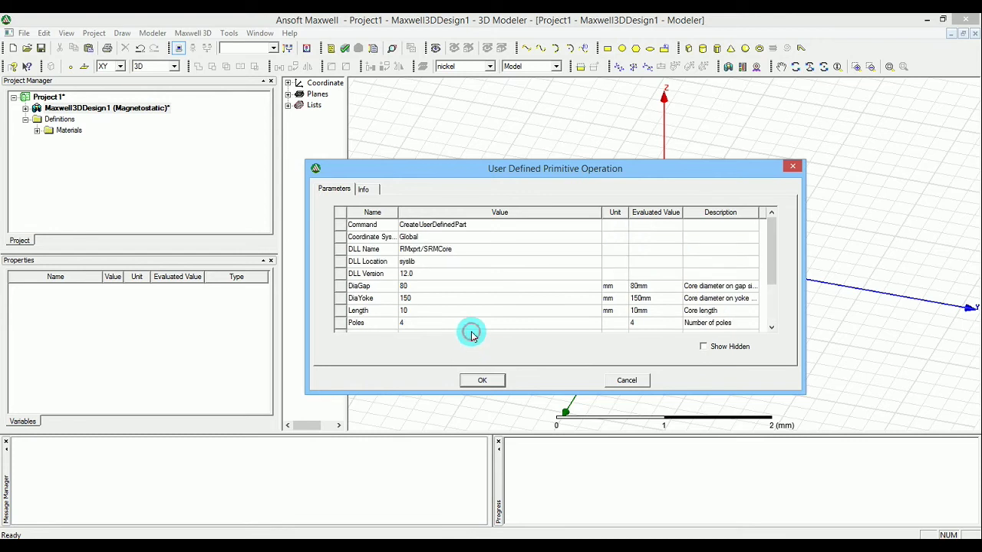
- Set InfoCore to 1 for core and coils, review the parameter descriptions, and create the SRM core
scroll(547, 328, down, 2)
click(548, 323)
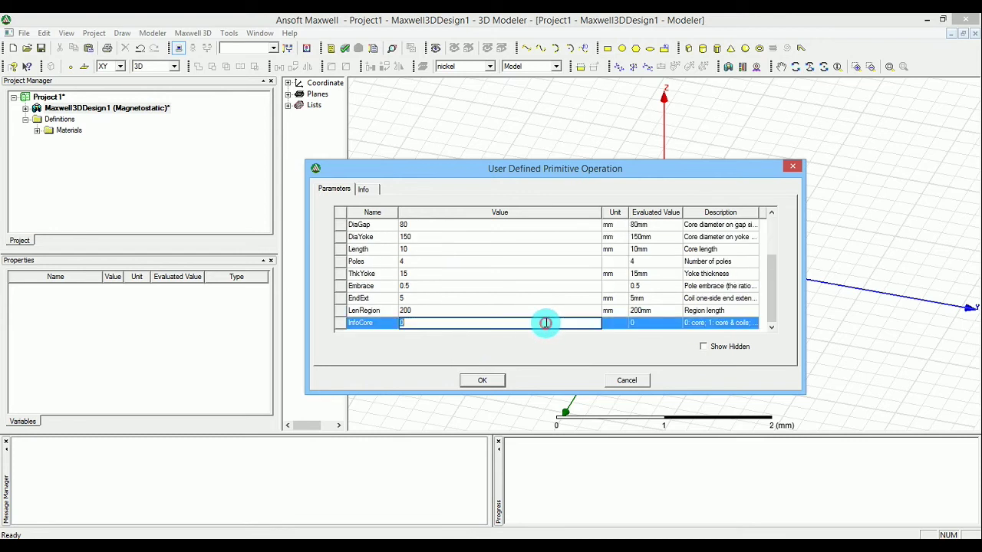
text(1)
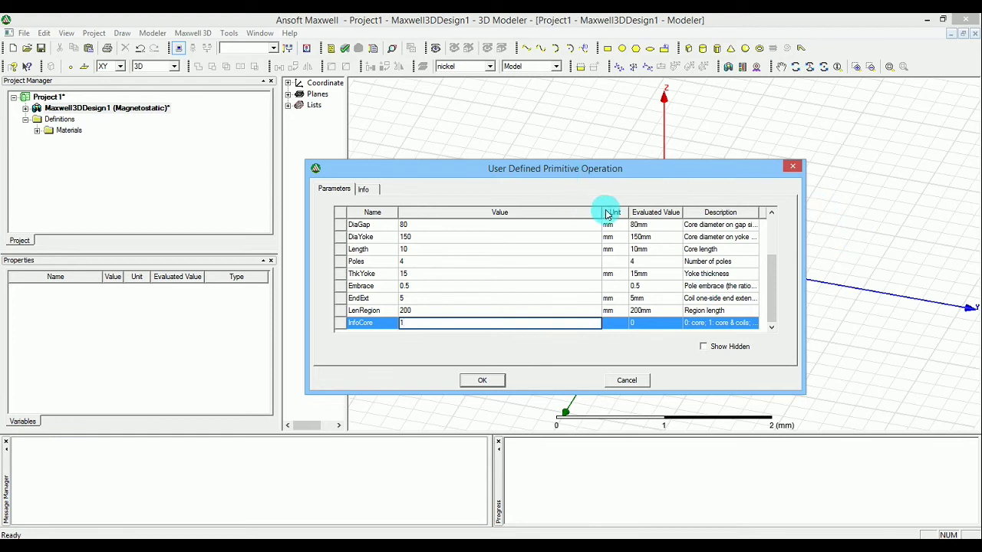
drag(600, 212, 460, 212)
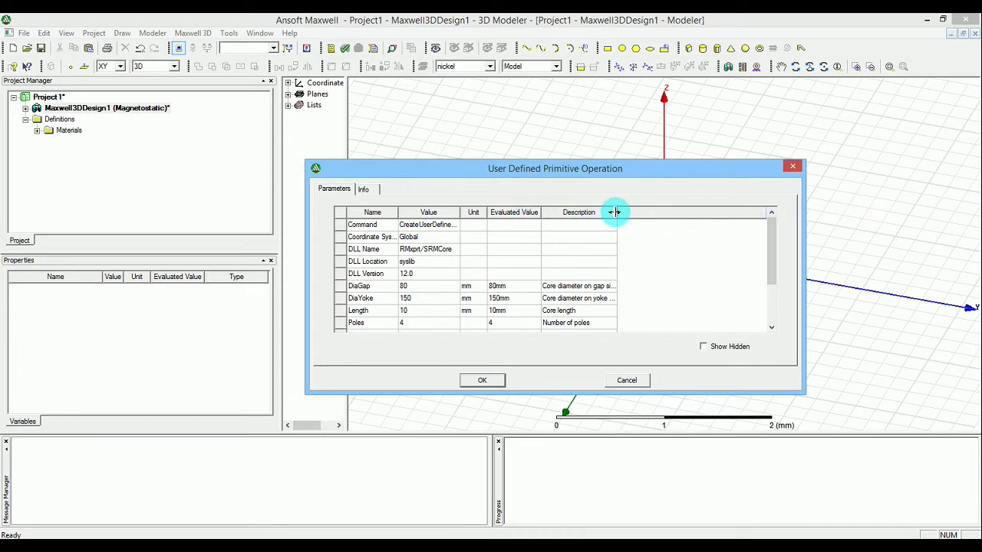
drag(616, 212, 734, 213)
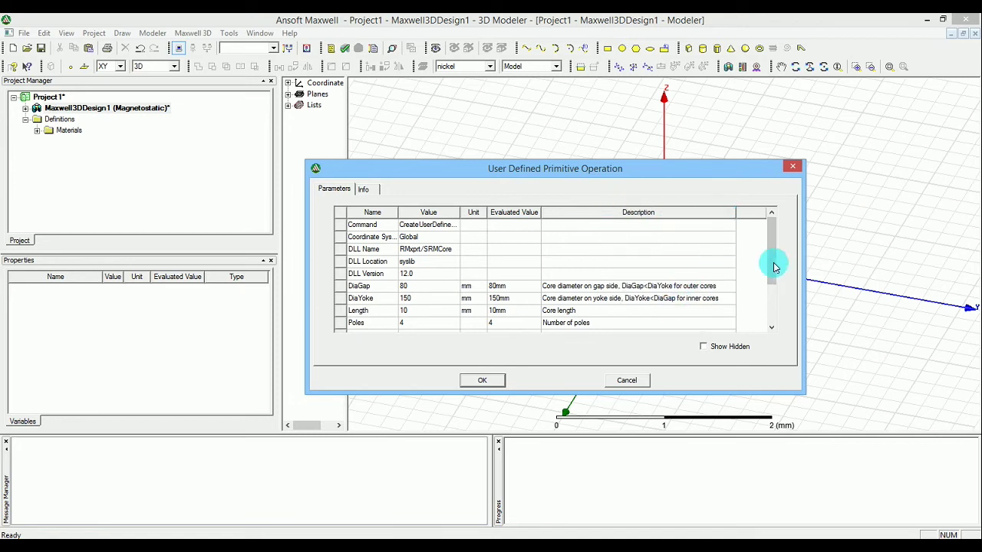
drag(771, 267, 770, 303)
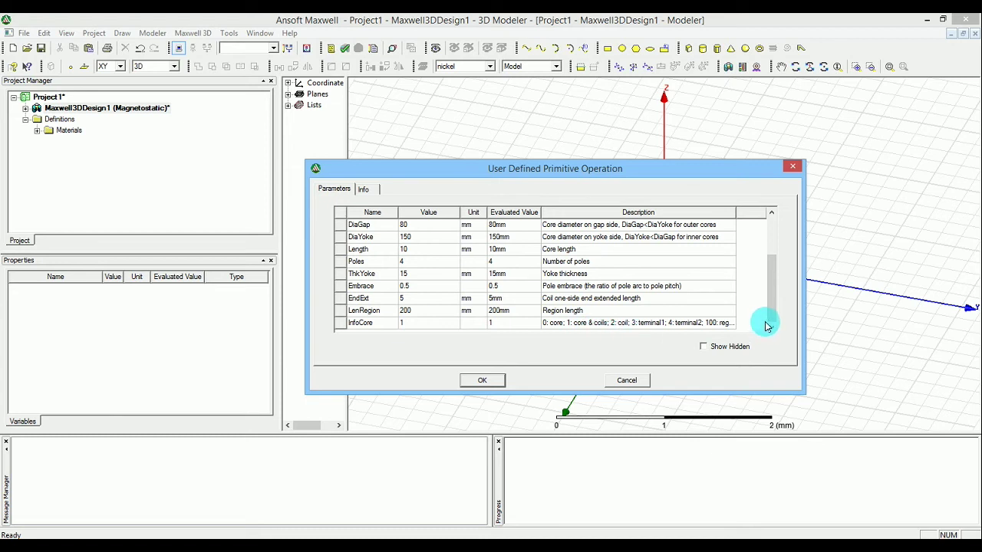
click(495, 378)
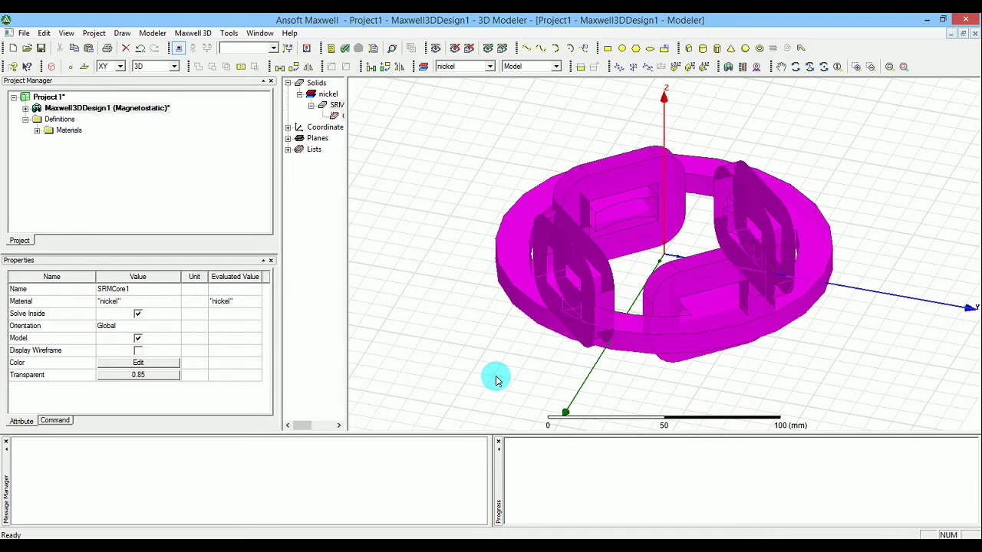
- Rename the new SRM core object as Stator
click(321, 101)
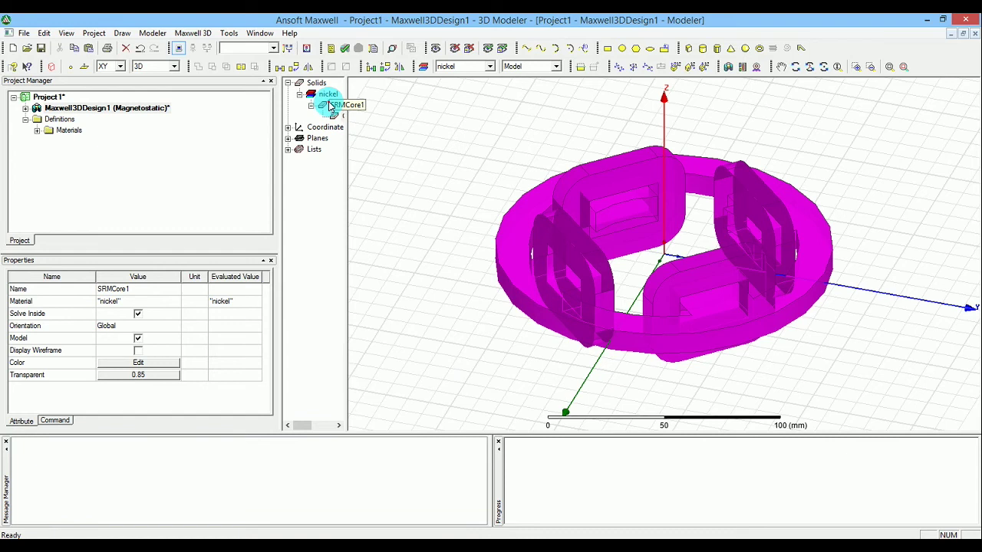
double_click(330, 105)
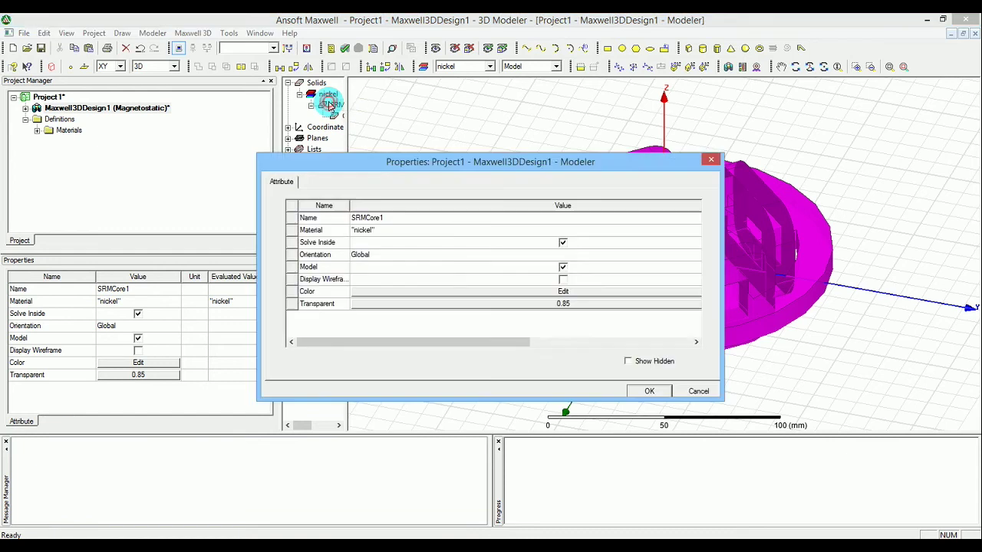
click(381, 218)
text(Stator)
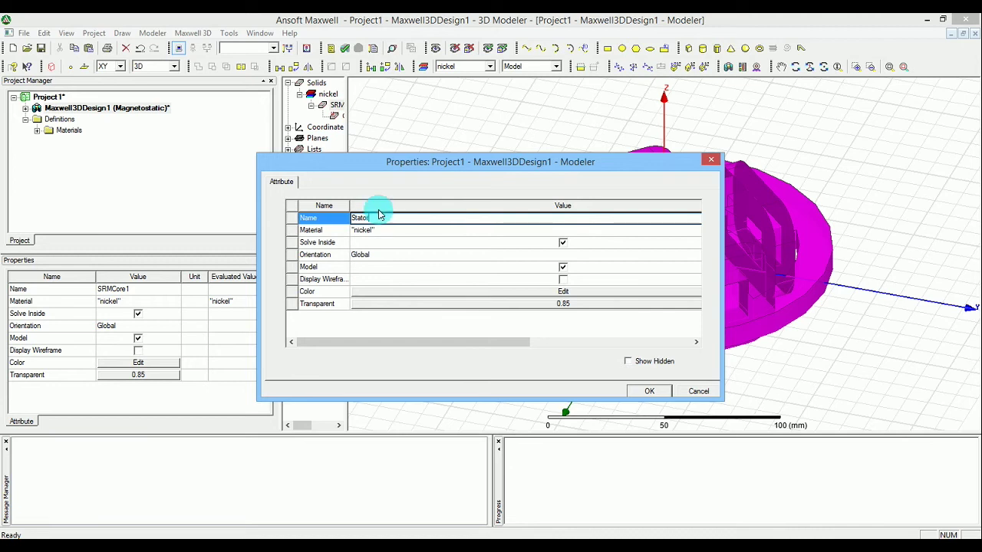
key(Return)
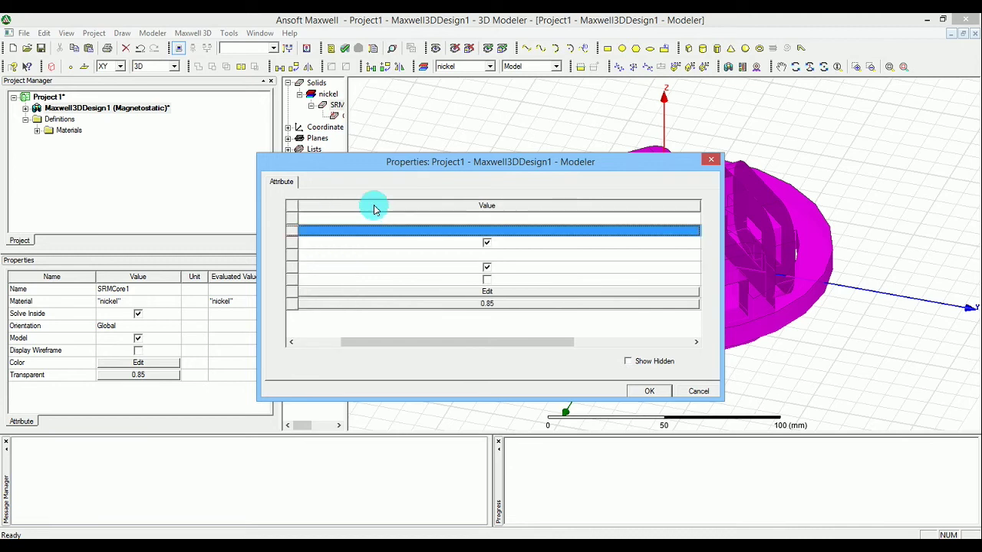
click(665, 391)
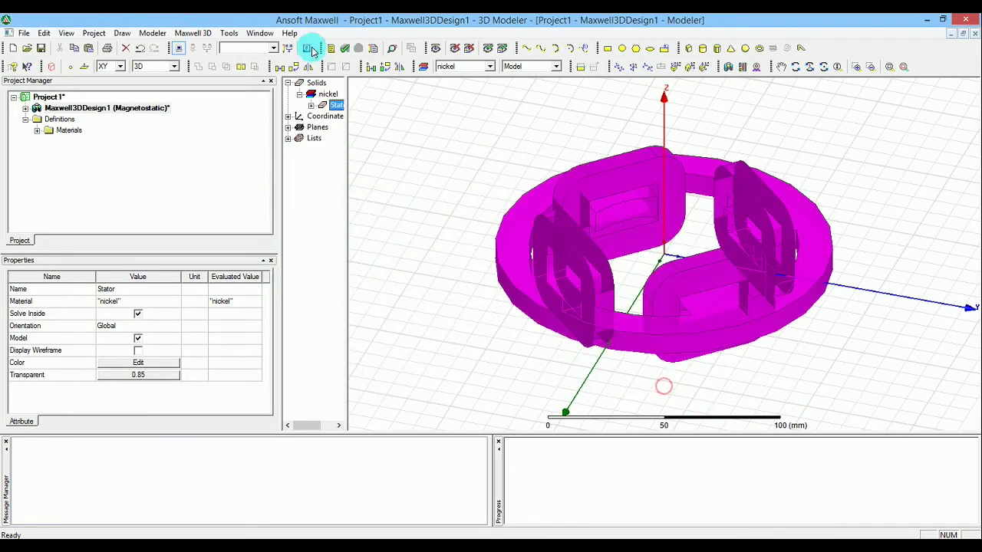
- Separate the Stator object into individual bodies with the Boolean Separate Bodies operation
click(153, 33)
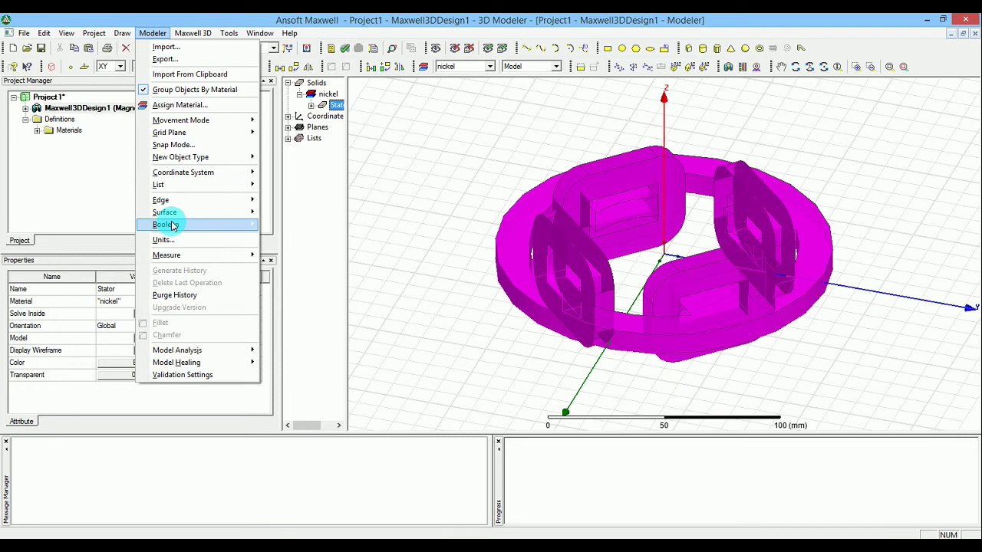
mouse_move(182, 224)
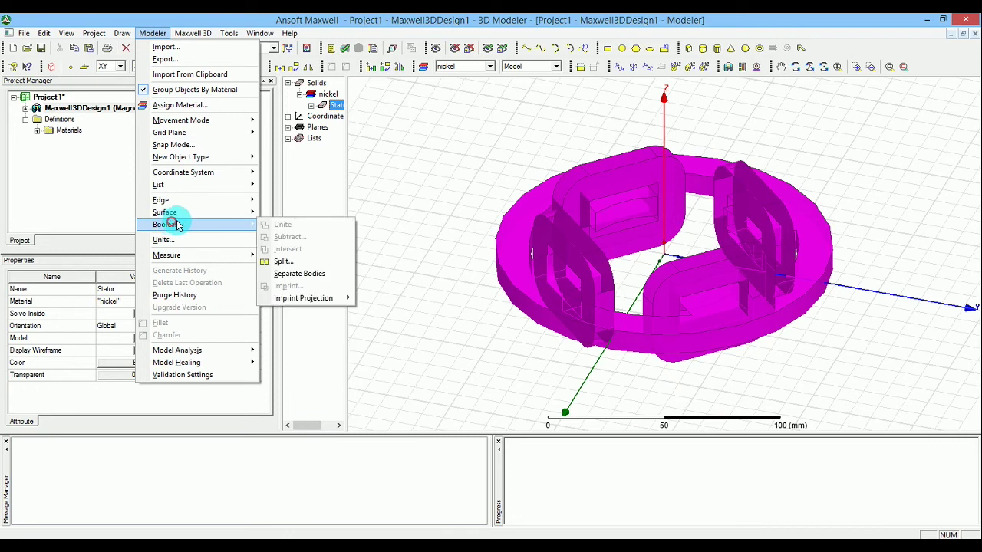
click(311, 274)
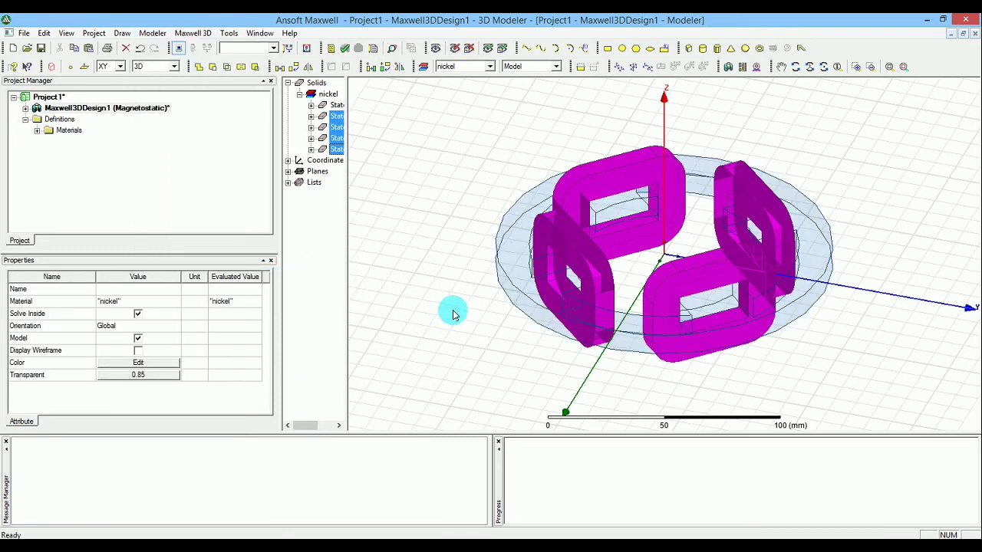
click(452, 310)
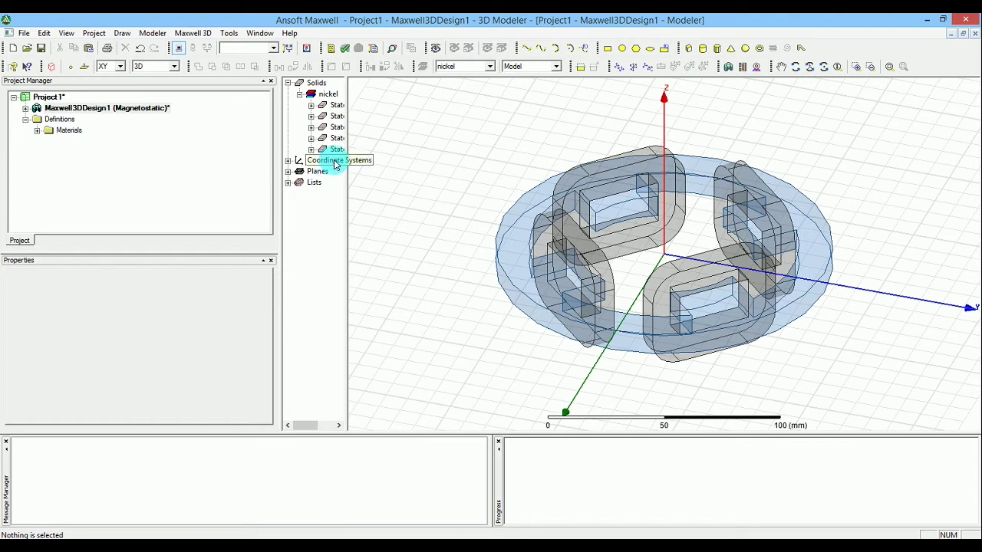
- Widen the model tree and rename Stator_Separate1 as Coil1 and Stator_Separate2 as Coil3
drag(345, 157, 420, 165)
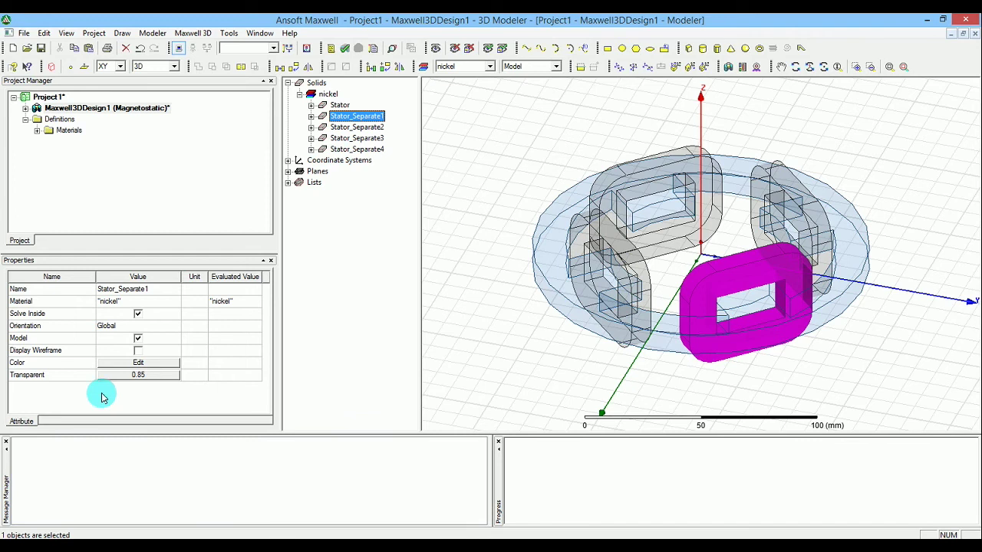
click(167, 289)
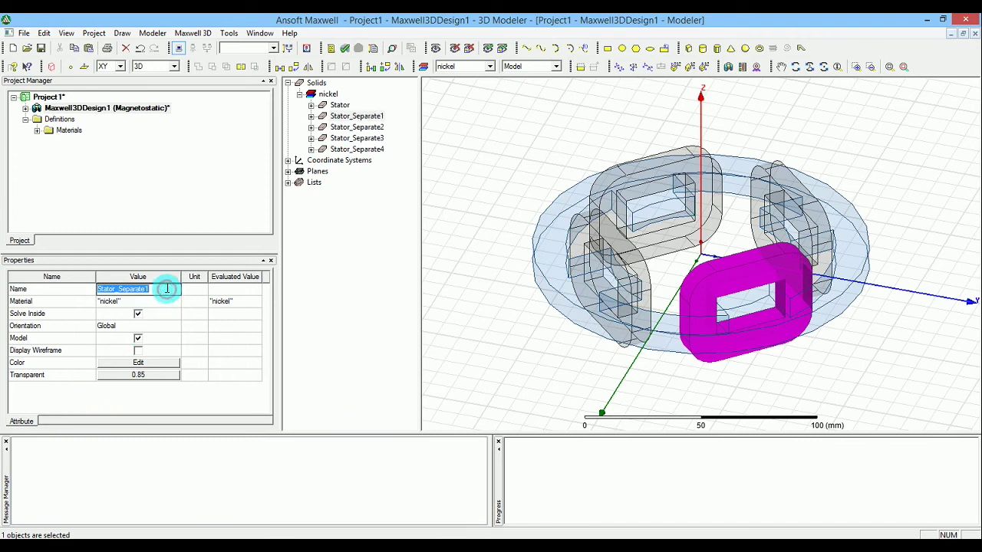
text(Coil1)
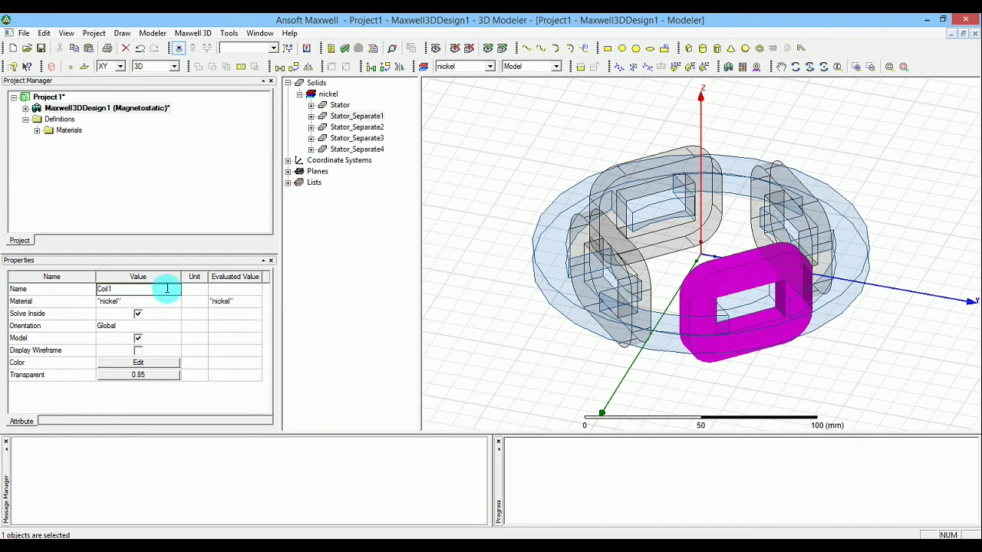
key(Return)
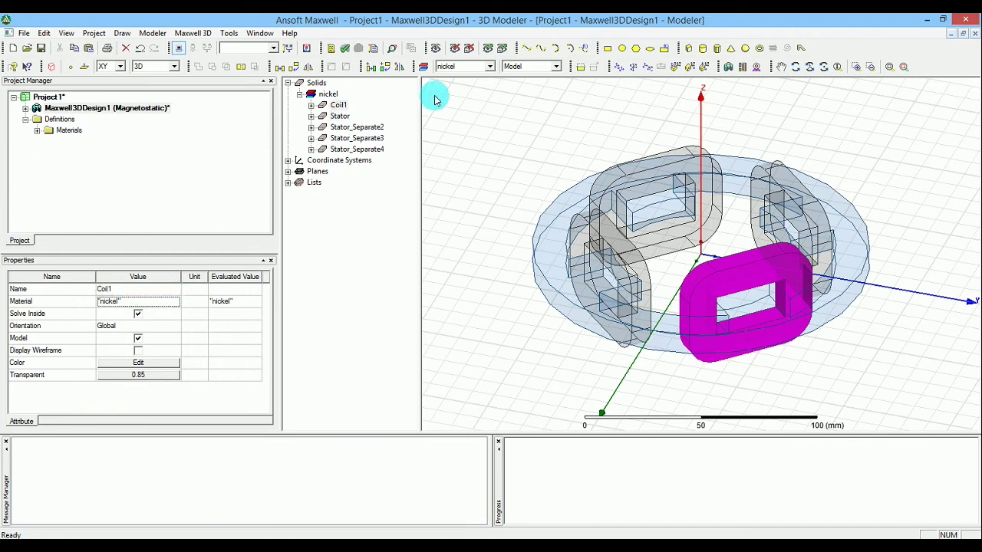
click(375, 128)
click(153, 289)
text(Coil3)
key(Return)
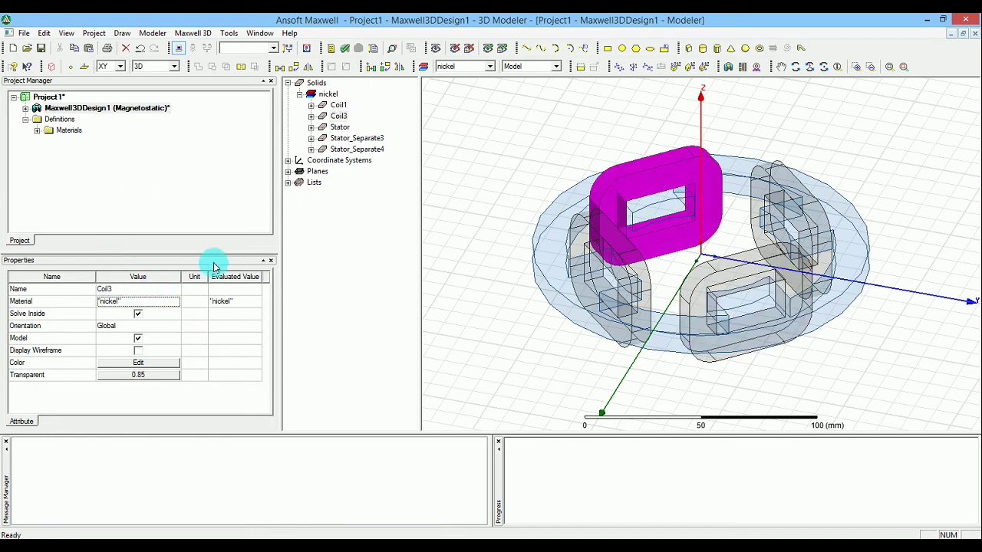
- Rename Stator_Separate3 as Coil2 and Stator_Separate4 as Coil4
click(361, 138)
click(163, 288)
text(Coil2)
key(Return)
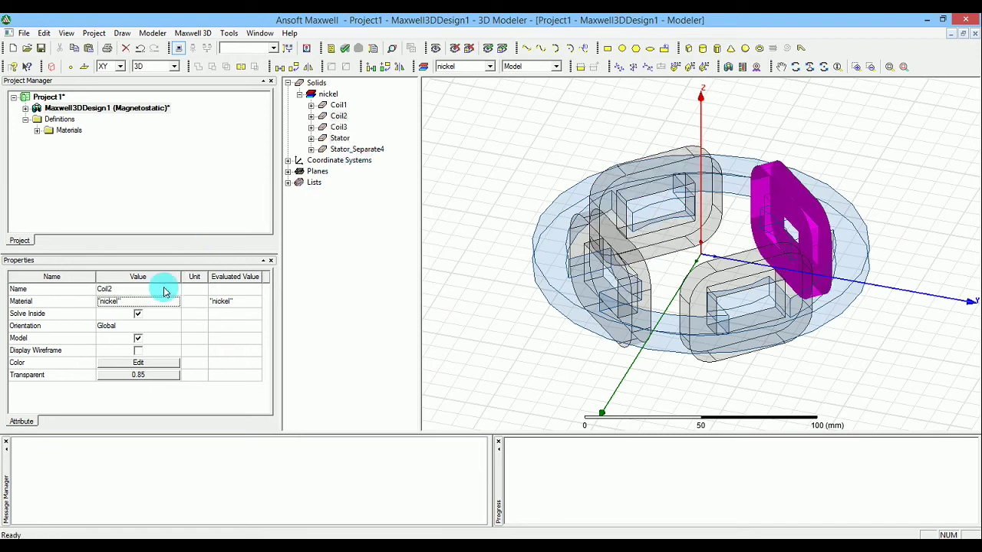
click(357, 149)
click(151, 289)
text(Coil)
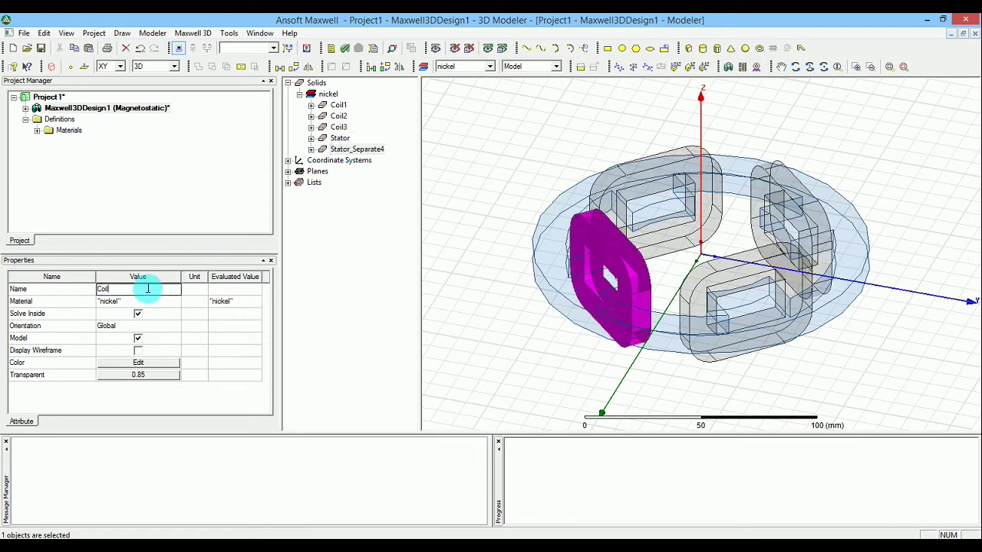
text(4)
key(Return)
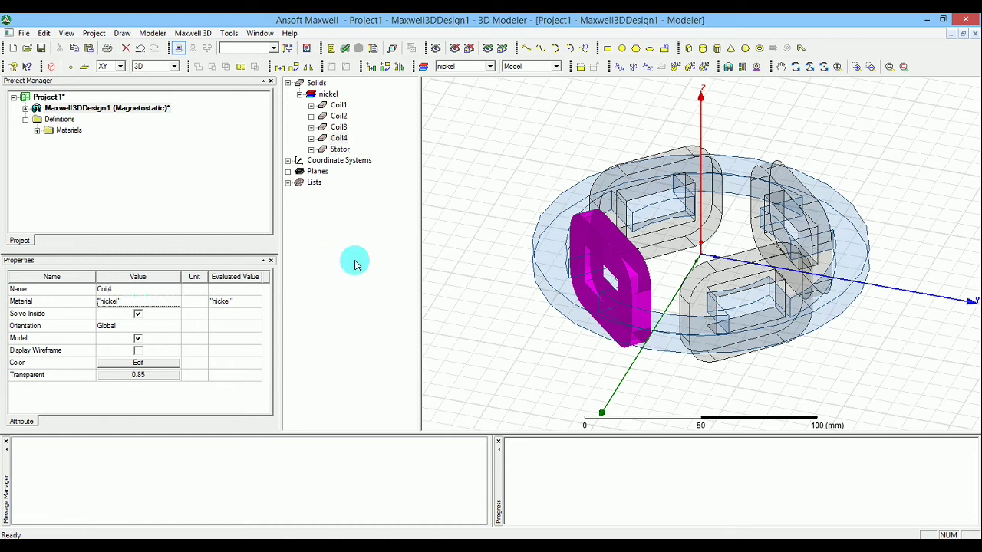
- Highlight the renamed coils one by one, ending on Coil4, and set Coil4's transparency to 0
click(459, 269)
click(338, 106)
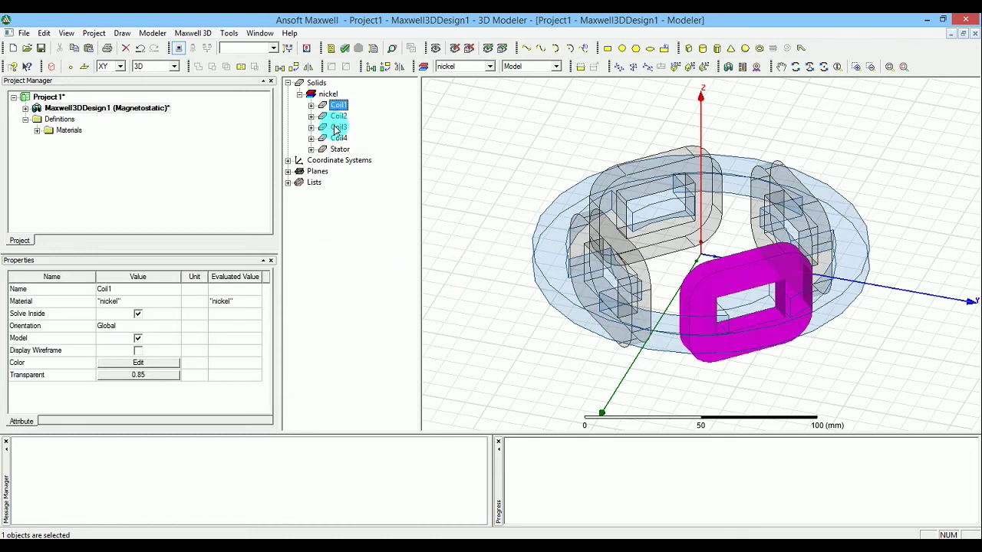
click(337, 127)
click(336, 116)
click(339, 138)
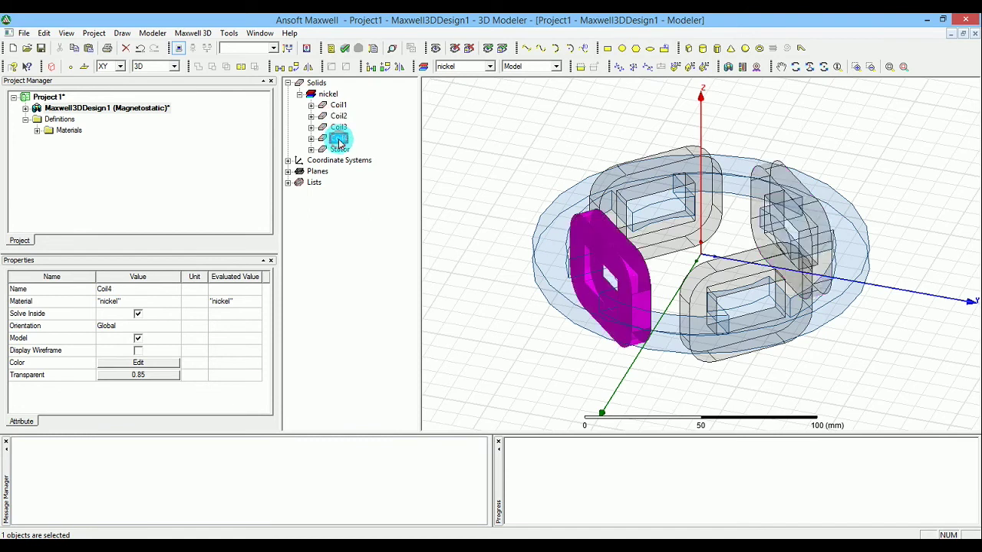
click(136, 375)
drag(505, 270, 416, 276)
click(459, 305)
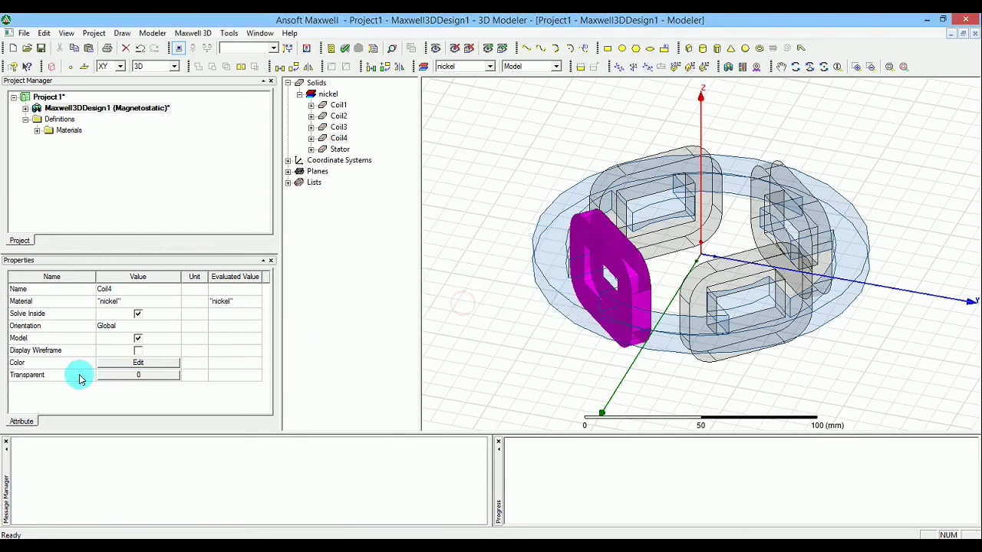
- Change Coil4's display color to light yellow
click(173, 363)
click(518, 200)
click(617, 230)
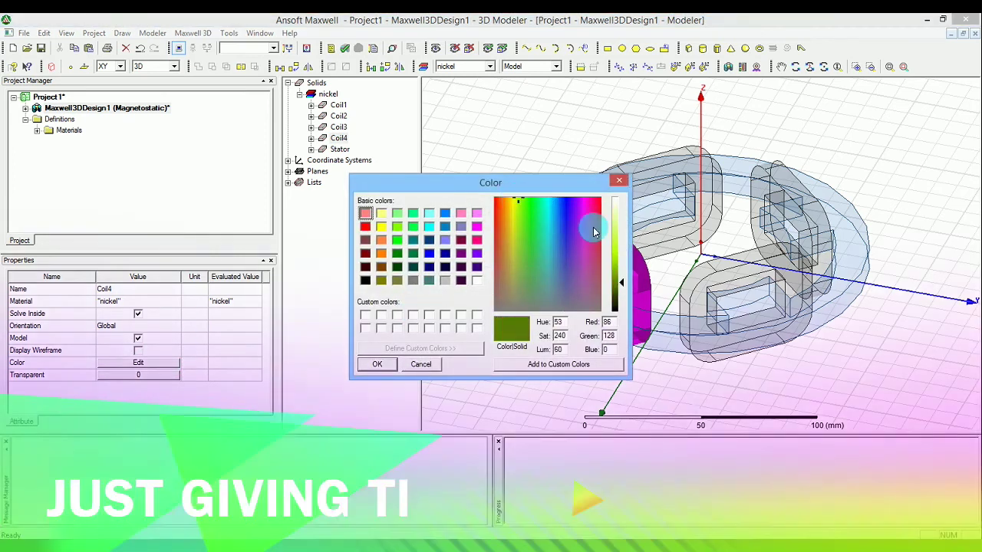
click(514, 212)
click(524, 365)
click(384, 364)
- Change Coil3's display color to red (255, 28, 33)
click(338, 127)
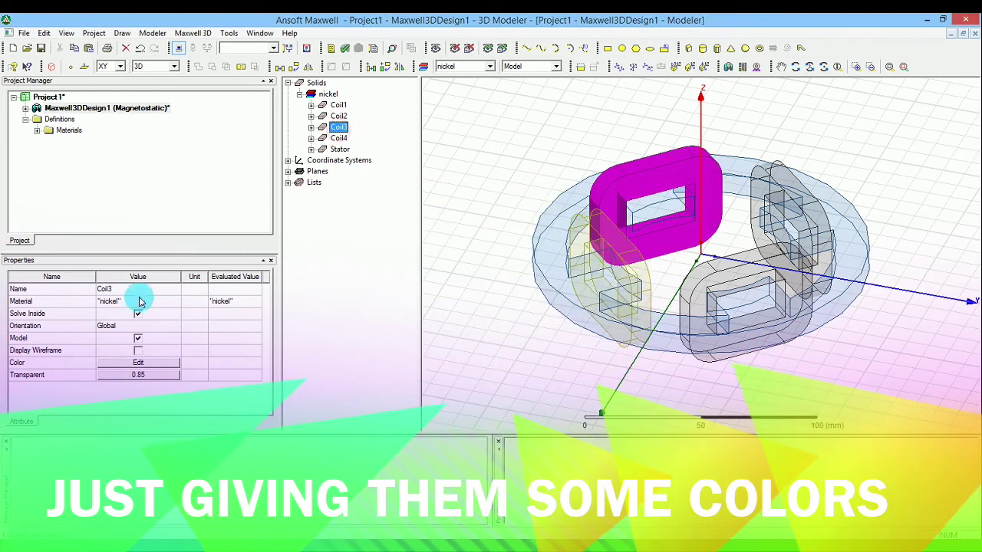
click(173, 363)
click(599, 199)
click(618, 252)
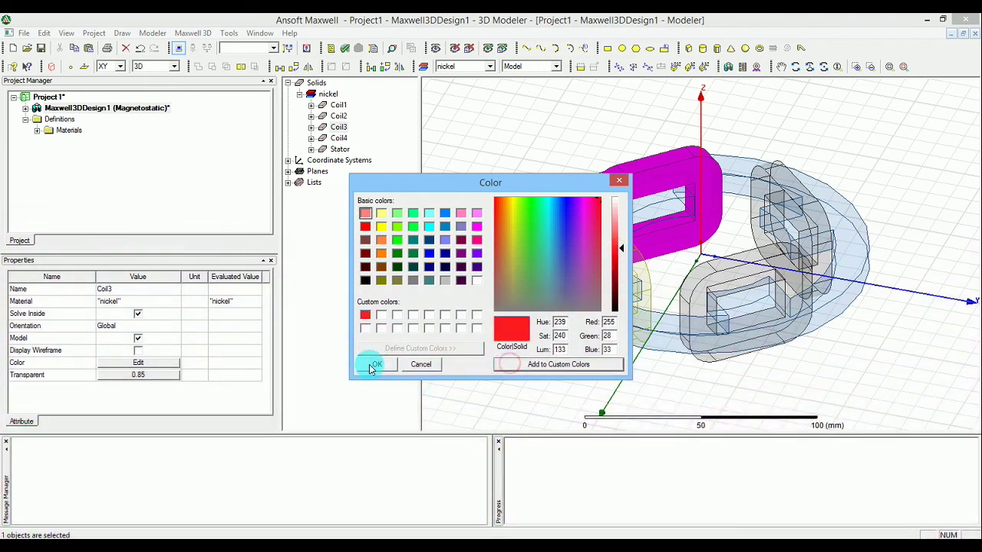
click(374, 364)
- Make Coil3 fully opaque by setting its transparency to 0
click(111, 375)
drag(508, 271, 404, 277)
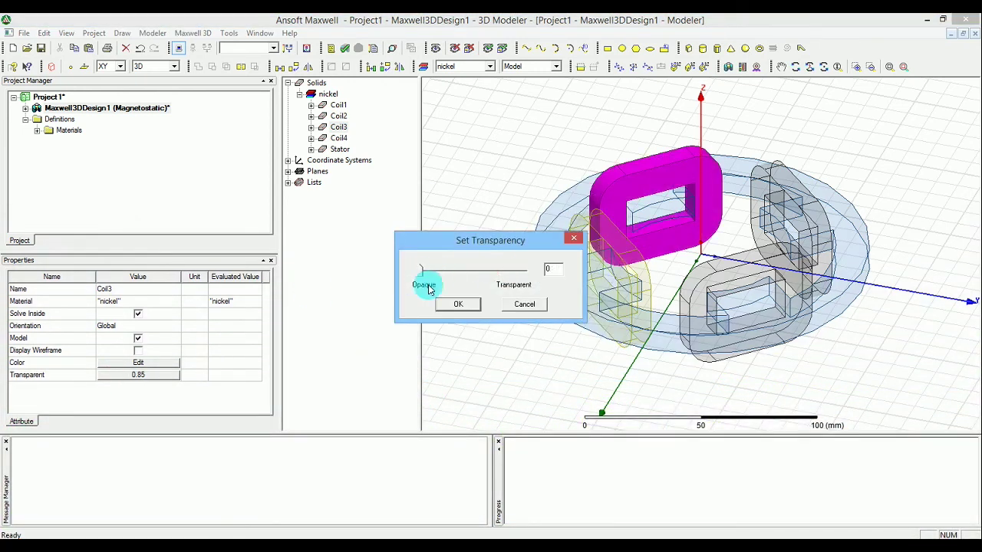
click(458, 303)
- Make Coil2 fully opaque by setting its transparency to 0
click(338, 116)
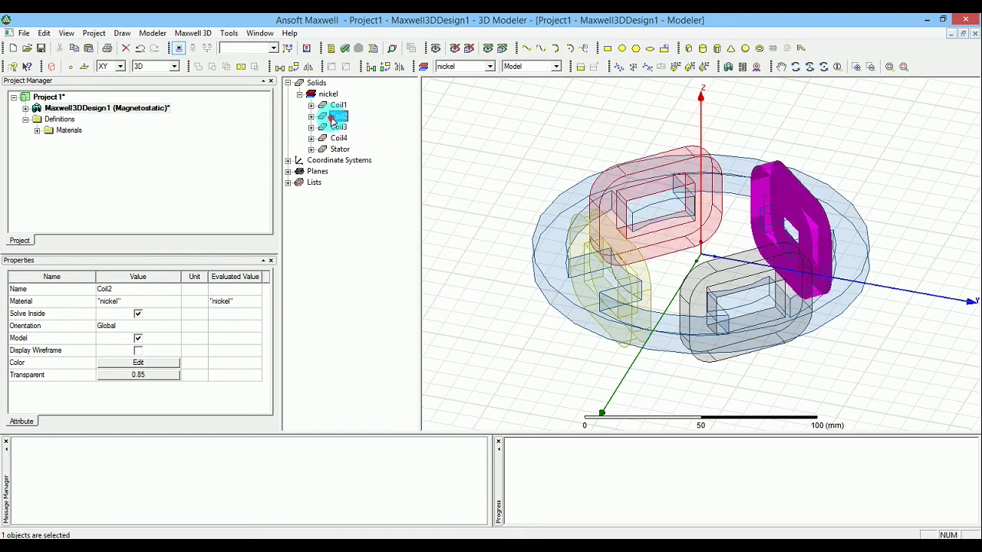
click(137, 374)
text(0)
key(Return)
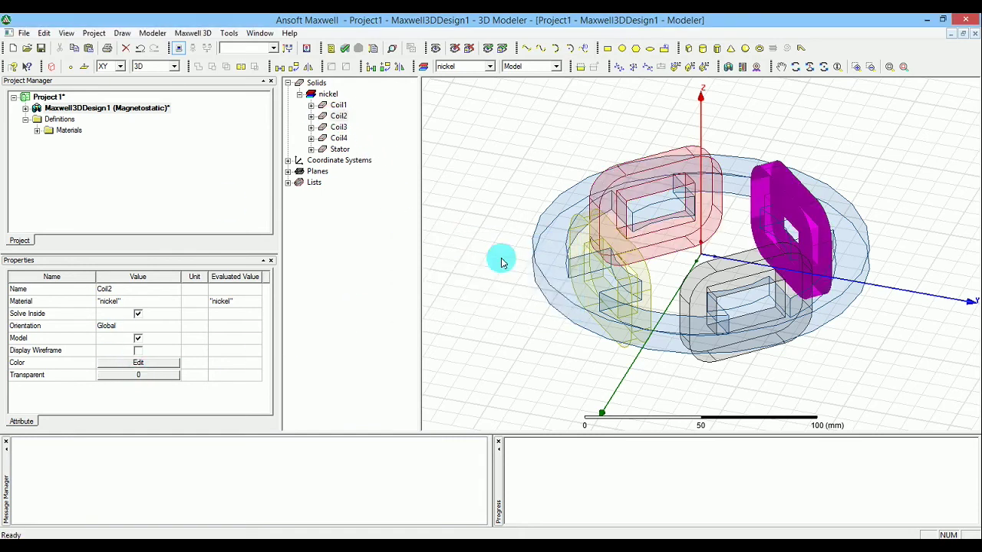
- Change Coil2's display color to blue (0, 55, 244)
click(153, 368)
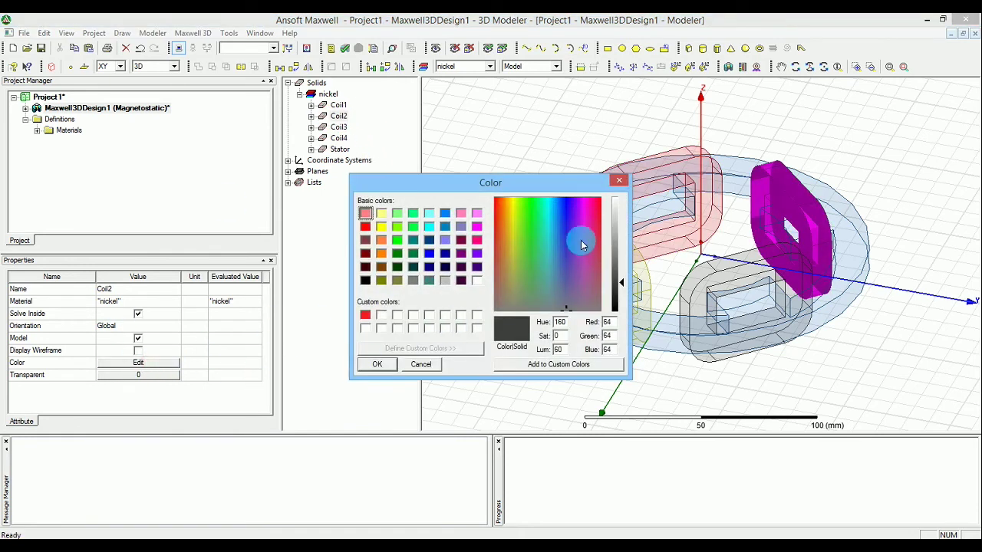
click(572, 219)
click(621, 257)
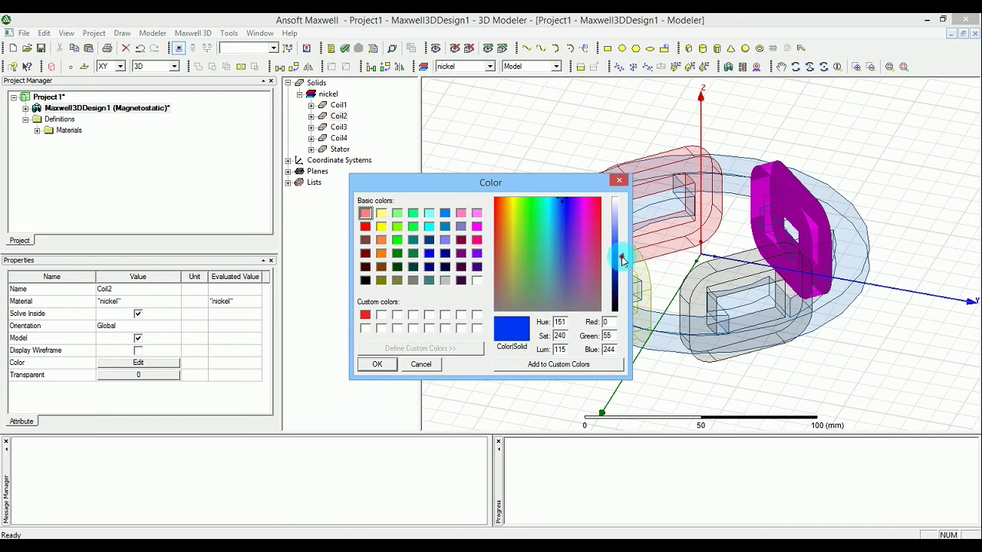
click(376, 363)
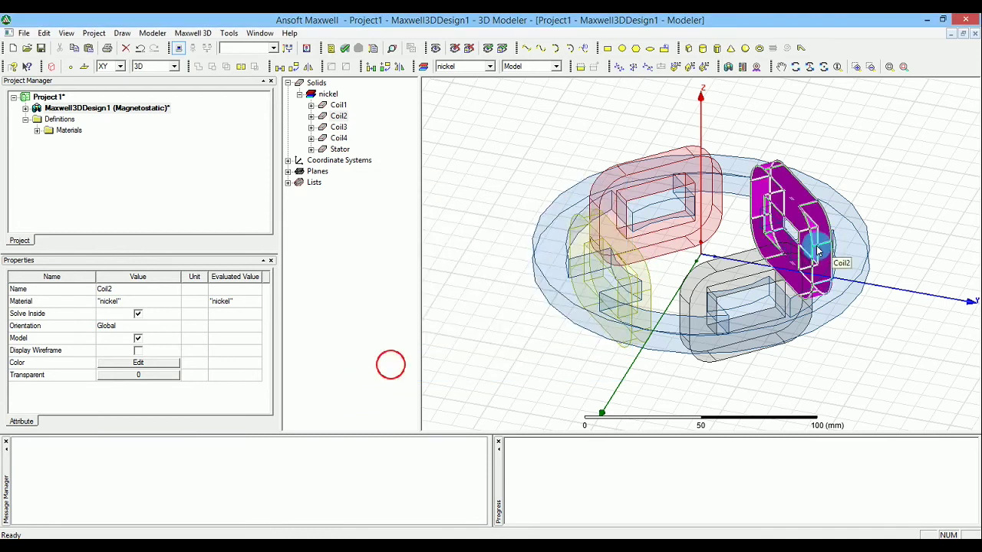
- Change Coil1's display color to green
click(340, 106)
click(166, 363)
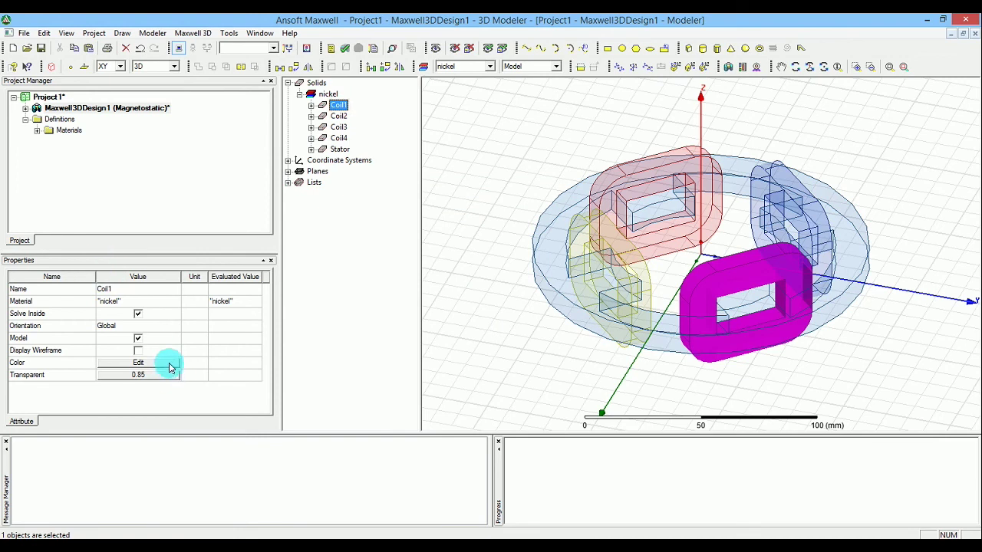
click(518, 215)
click(530, 228)
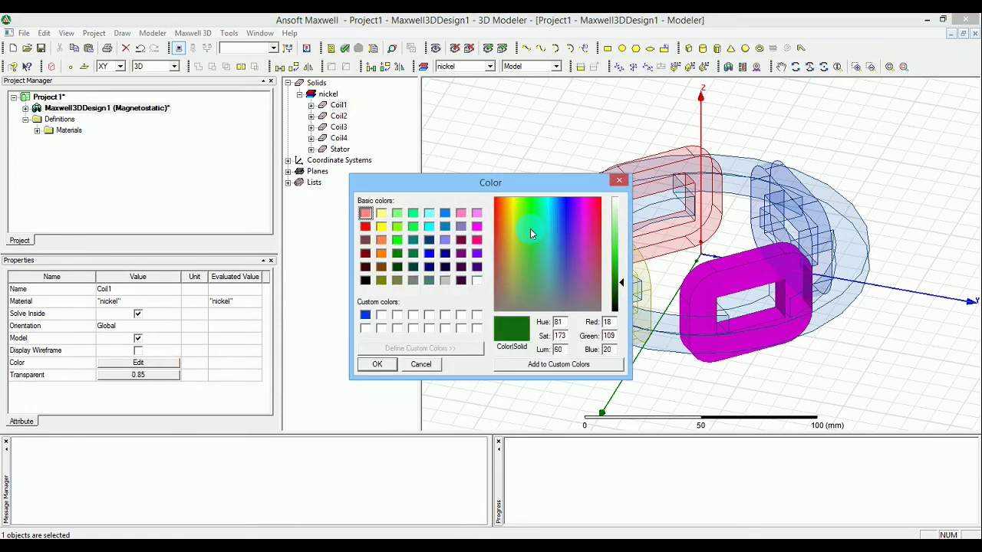
click(614, 250)
click(551, 363)
click(423, 365)
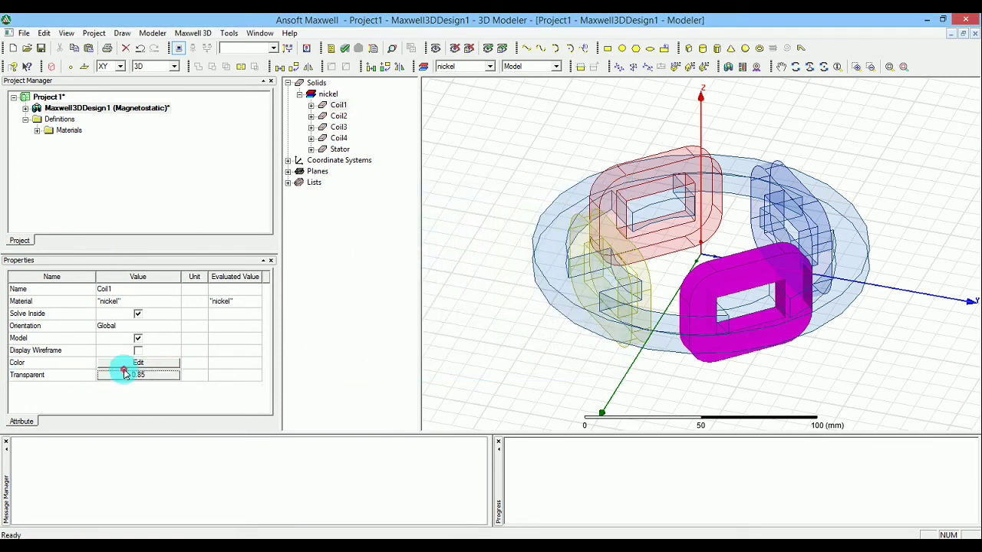
- Set Coil1's transparency to 0 and clear the selection
click(182, 374)
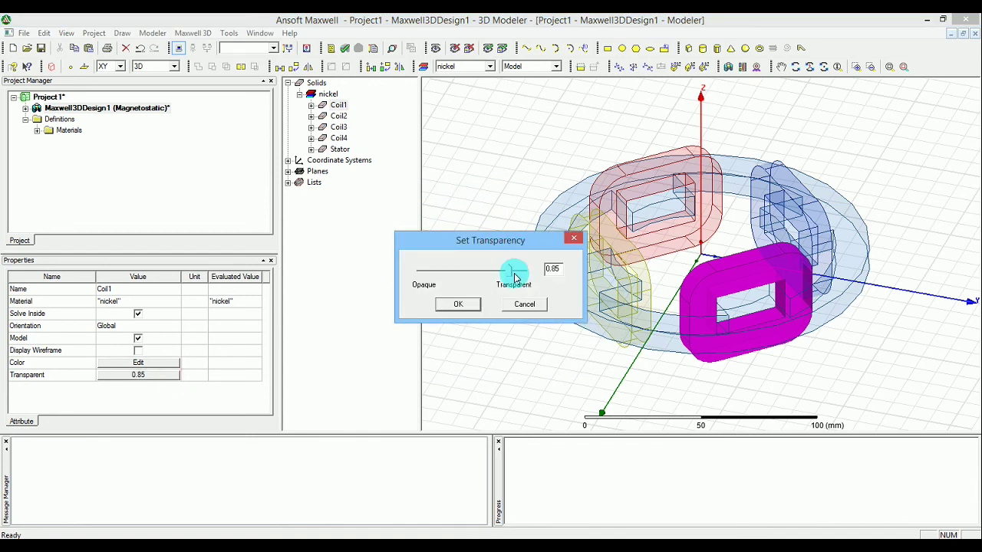
drag(504, 263, 345, 279)
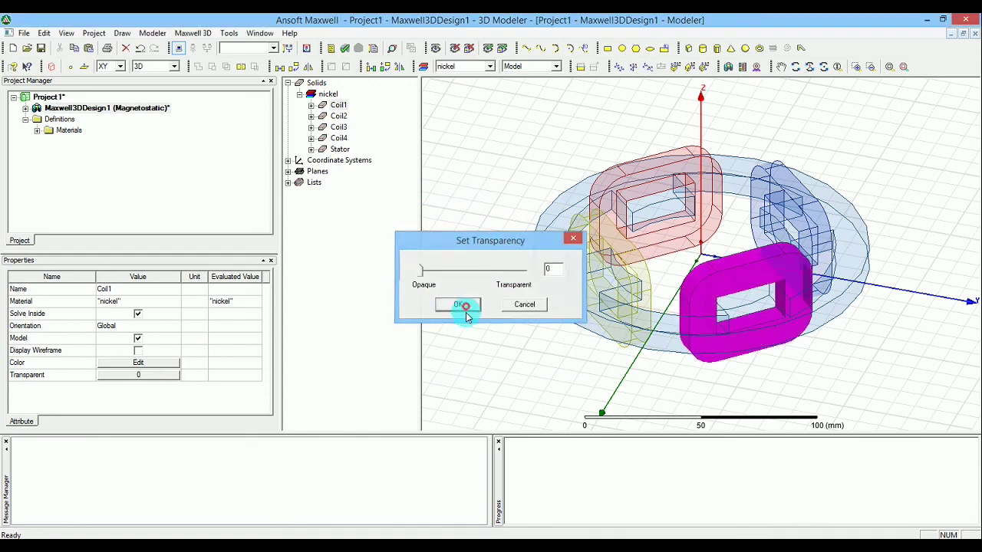
click(460, 304)
click(457, 326)
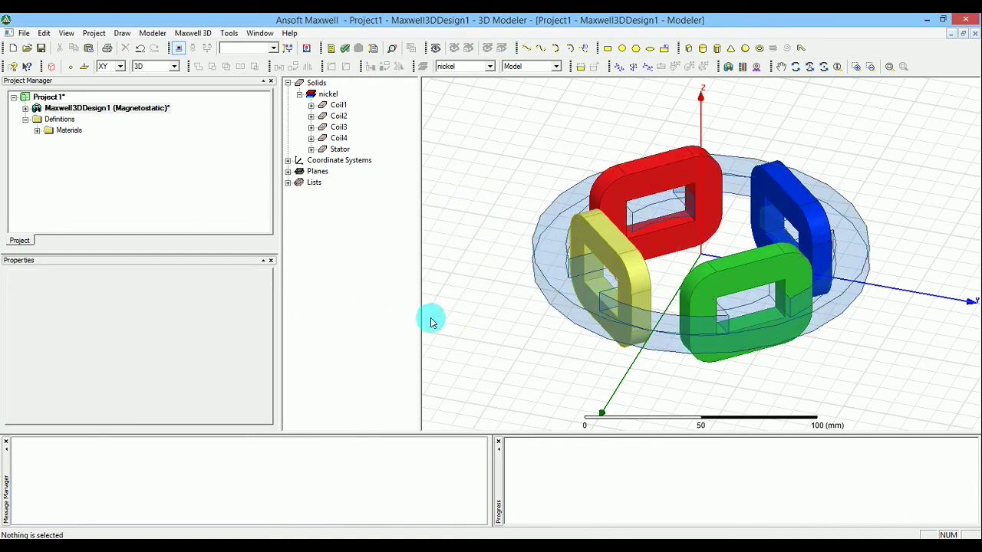
- Set the Stator core's transparency to 0 and clear the selection
click(570, 278)
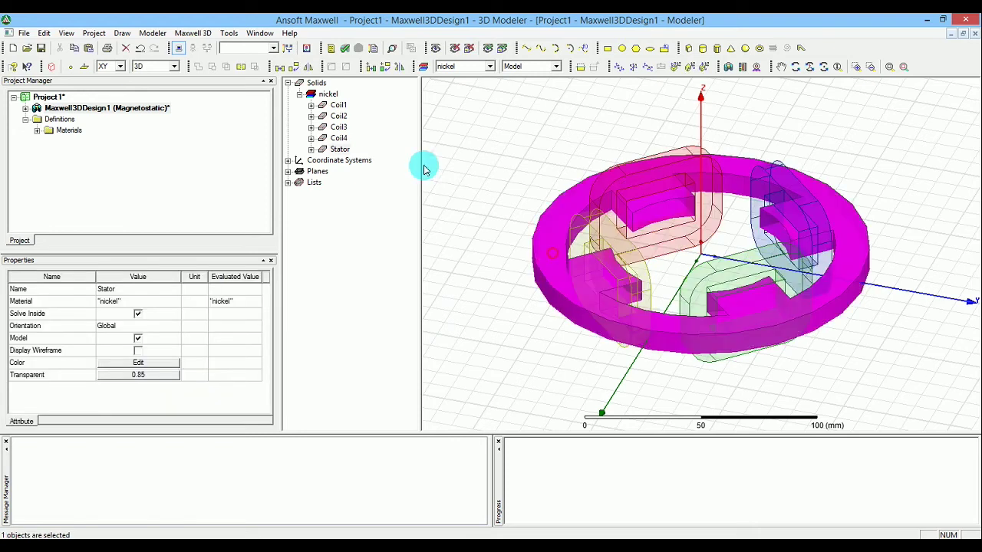
click(179, 374)
drag(507, 275, 443, 276)
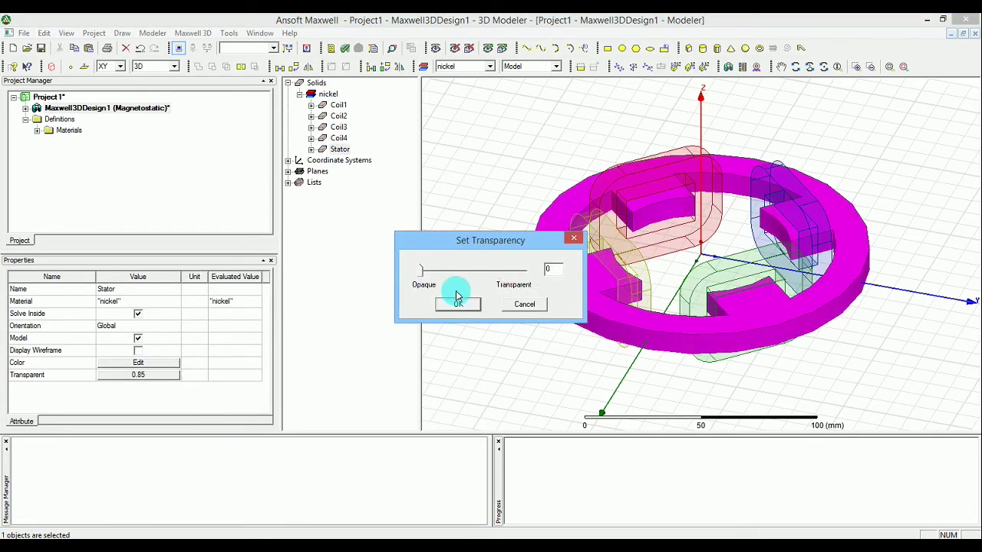
click(458, 303)
click(458, 307)
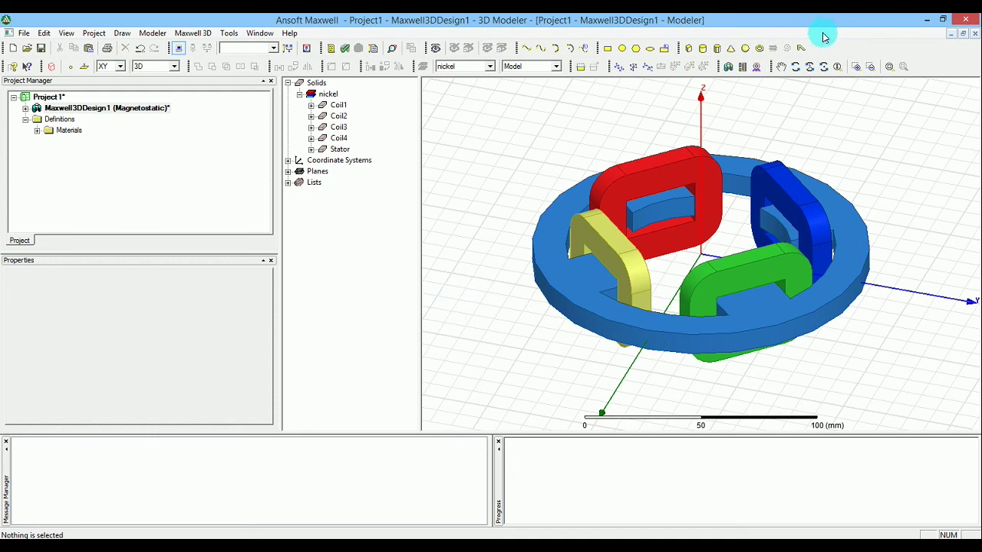
- Change the Stator core's display color to light grey (168, 191, 193) and clear the selection
click(825, 68)
mouse_move(817, 237)
mouse_down()
mouse_move(807, 260)
mouse_move(812, 249)
mouse_up()
drag(785, 355, 894, 256)
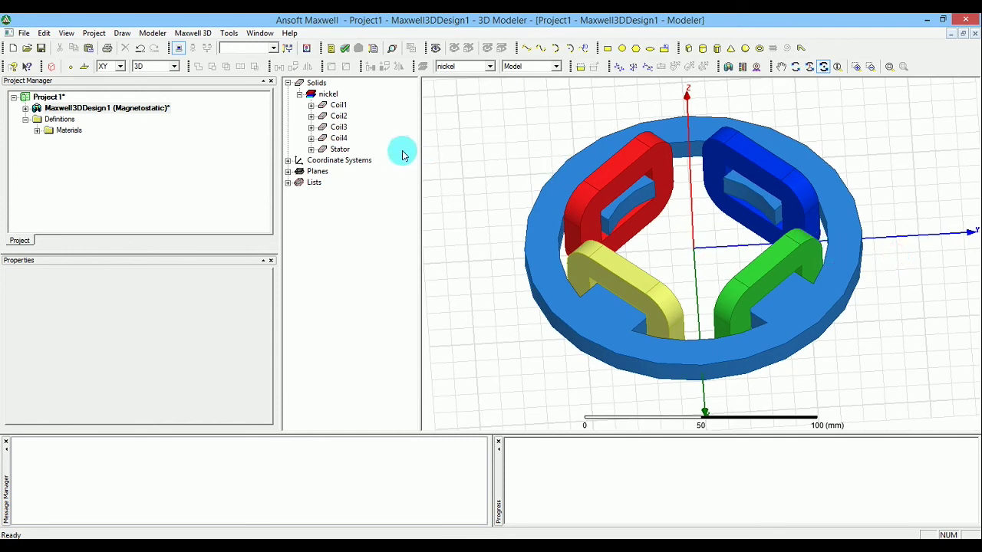
click(340, 149)
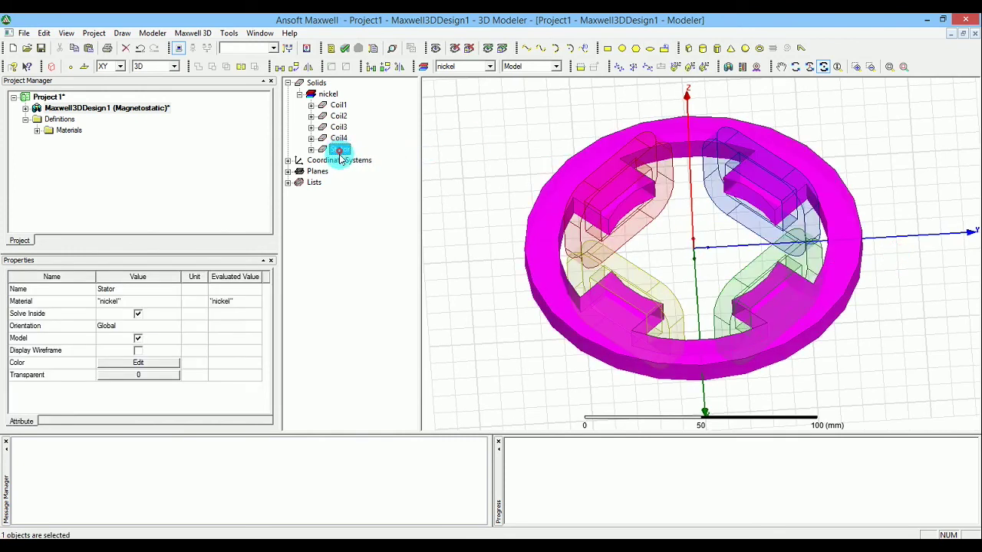
click(129, 363)
drag(524, 270, 566, 209)
drag(566, 209, 550, 292)
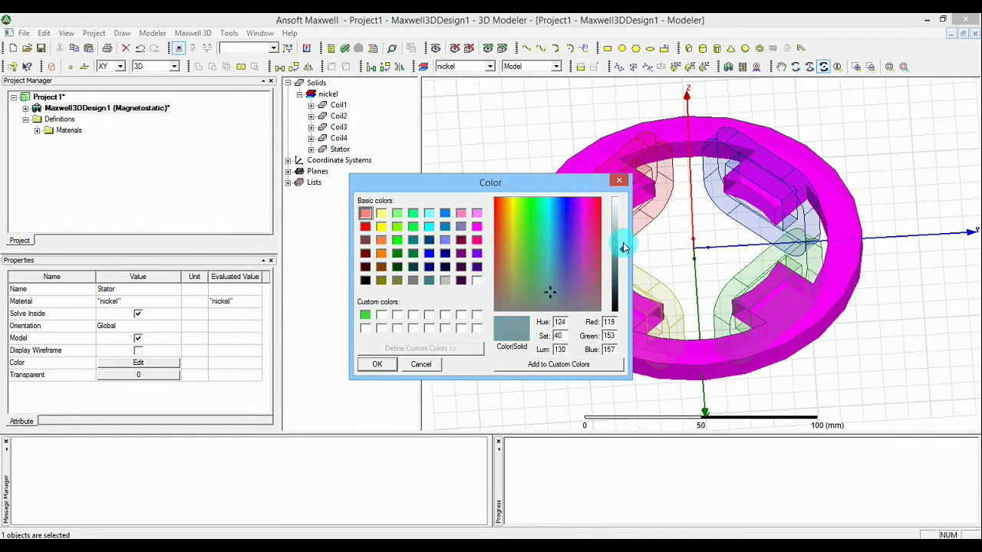
drag(621, 244, 621, 230)
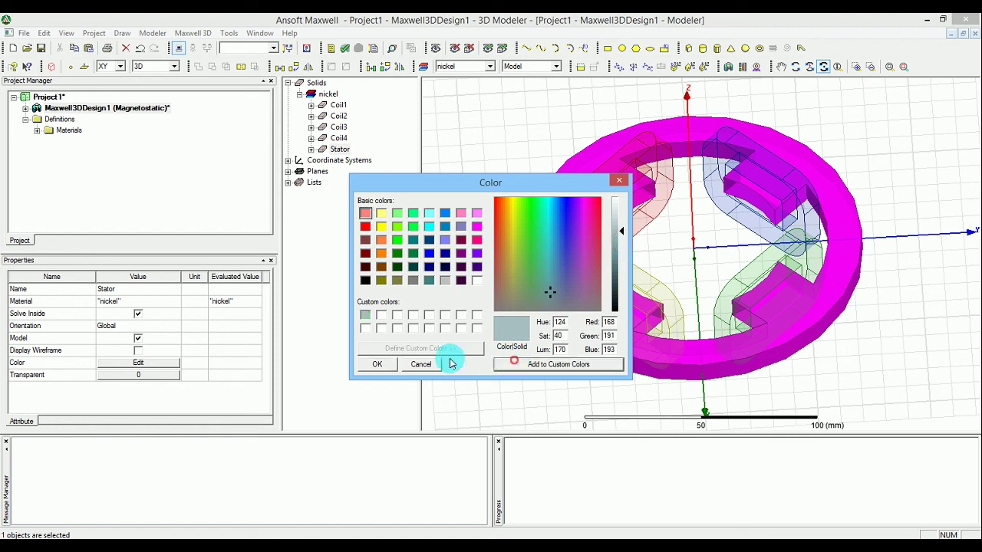
click(377, 364)
click(370, 228)
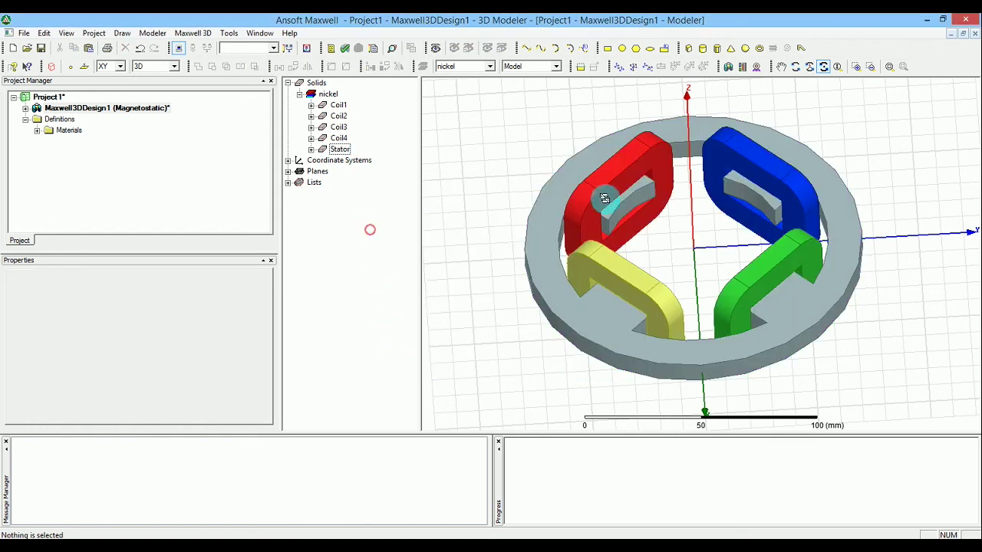
click(335, 105)
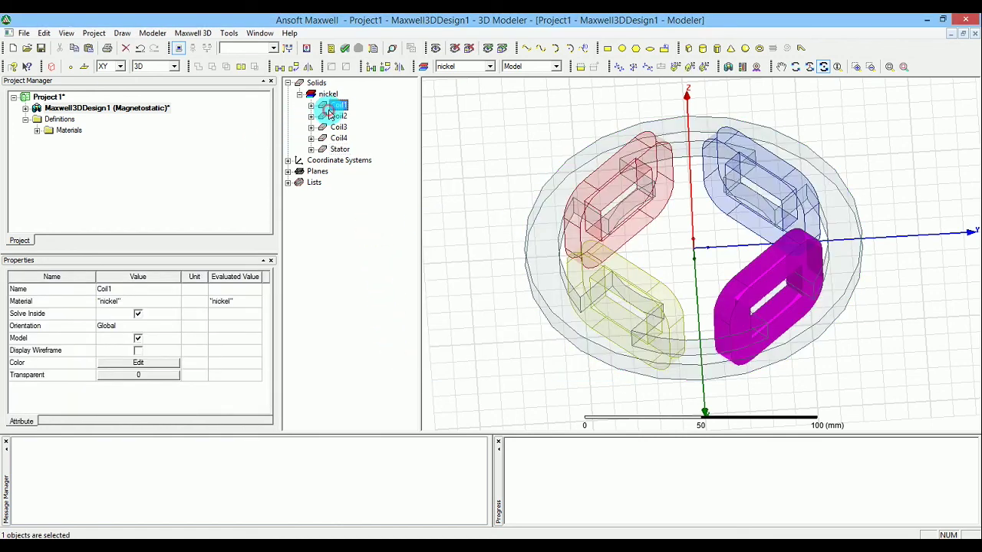
key(ctrl+a)
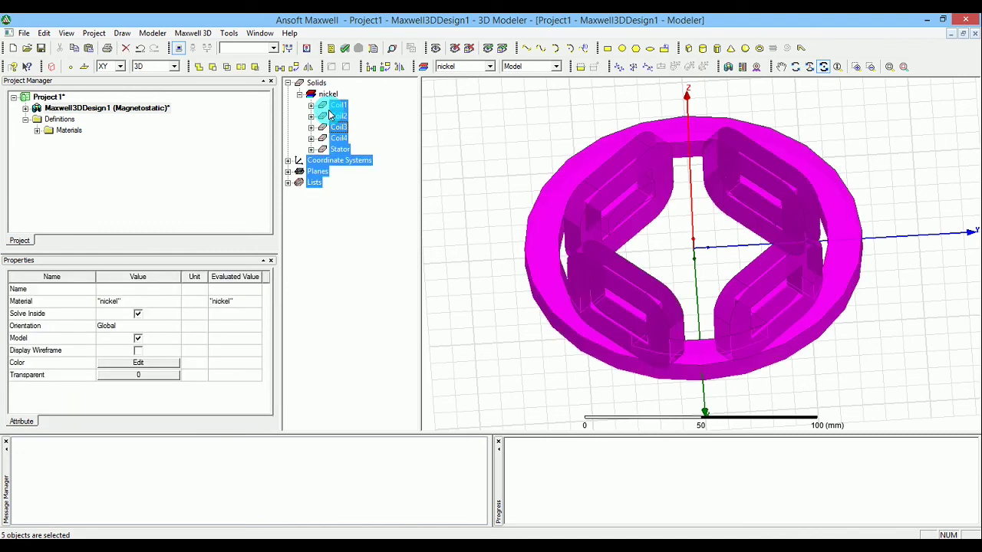
click(366, 129)
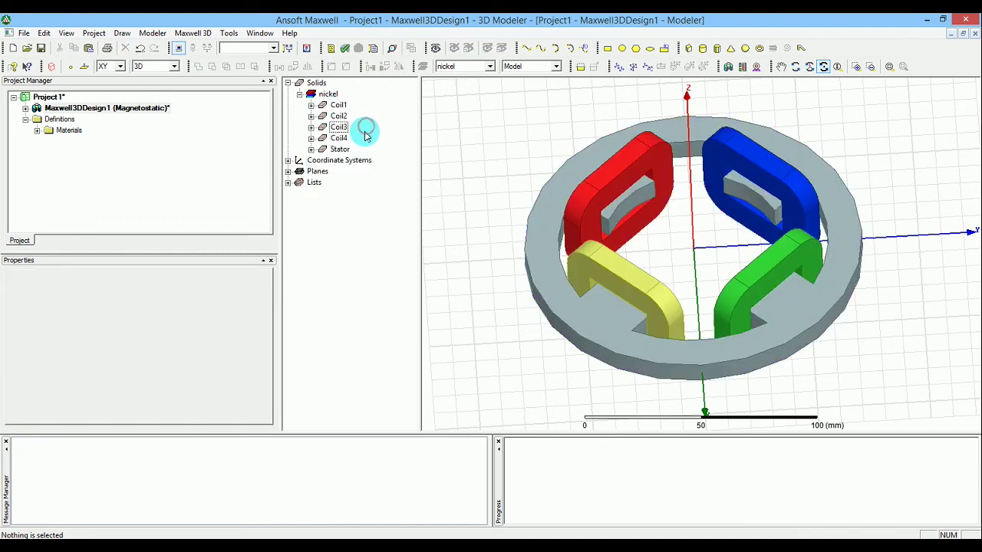
- Assign the copper material from the system library to Coil1, Coil2, Coil3 and Coil4 together
click(340, 136)
ctrl+click(338, 127)
ctrl+click(338, 116)
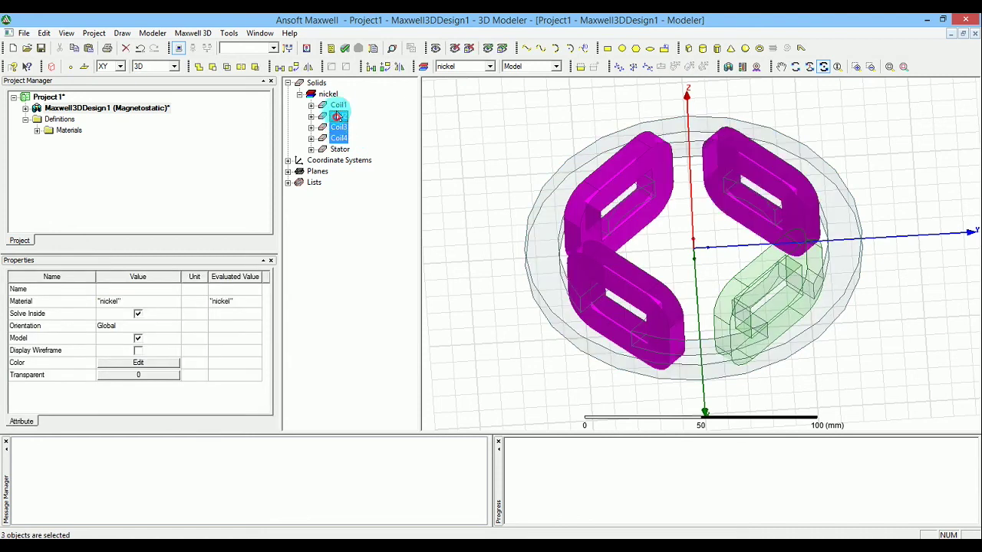
ctrl+click(338, 105)
right_click(339, 105)
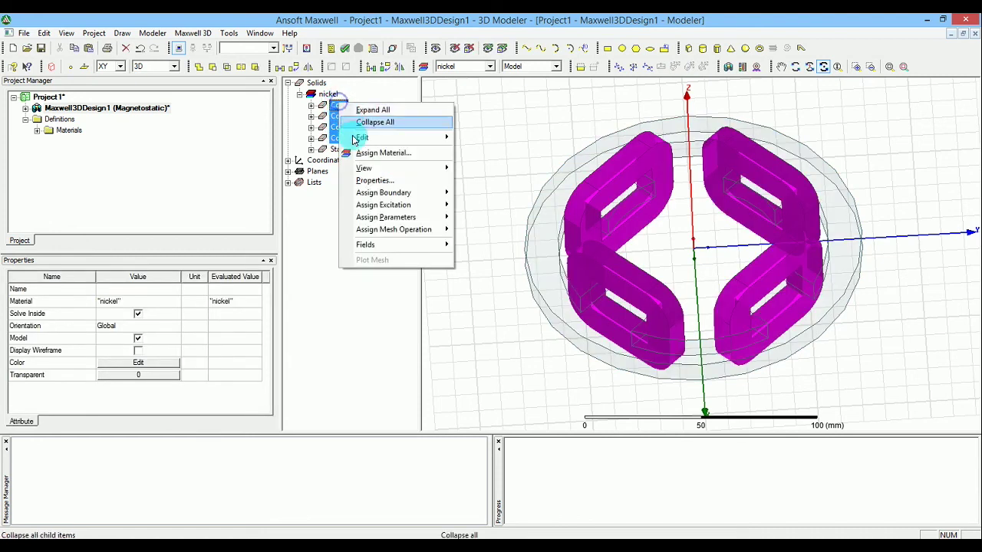
click(383, 153)
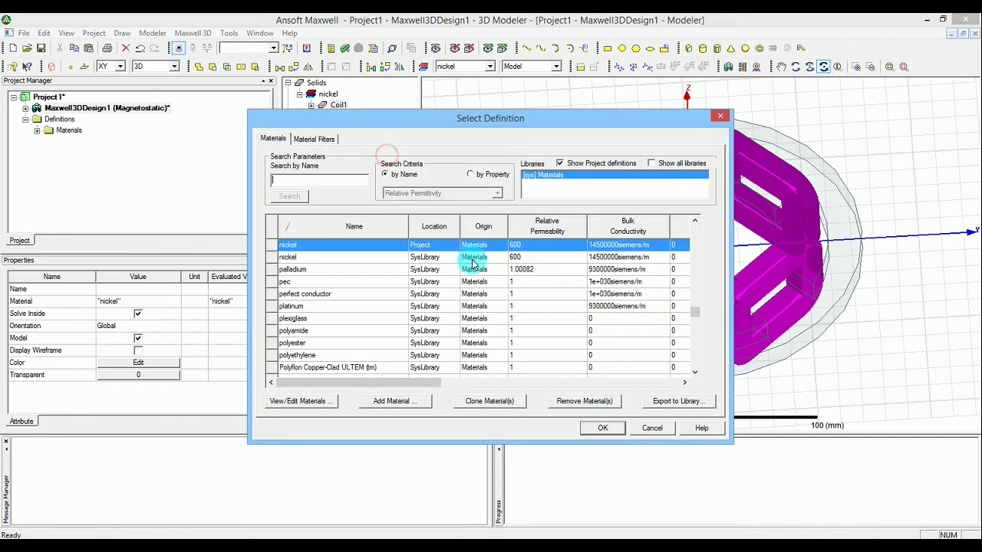
text(coop)
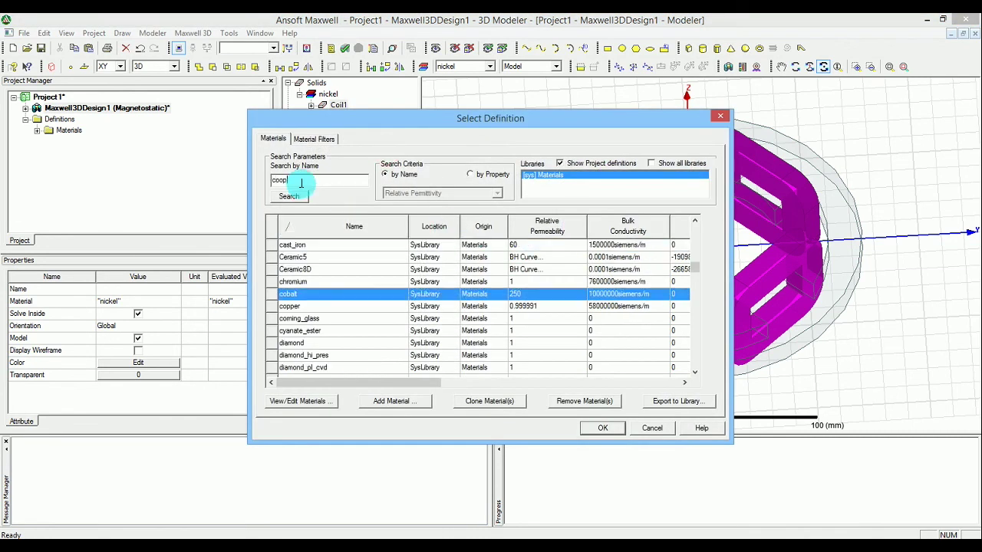
click(292, 308)
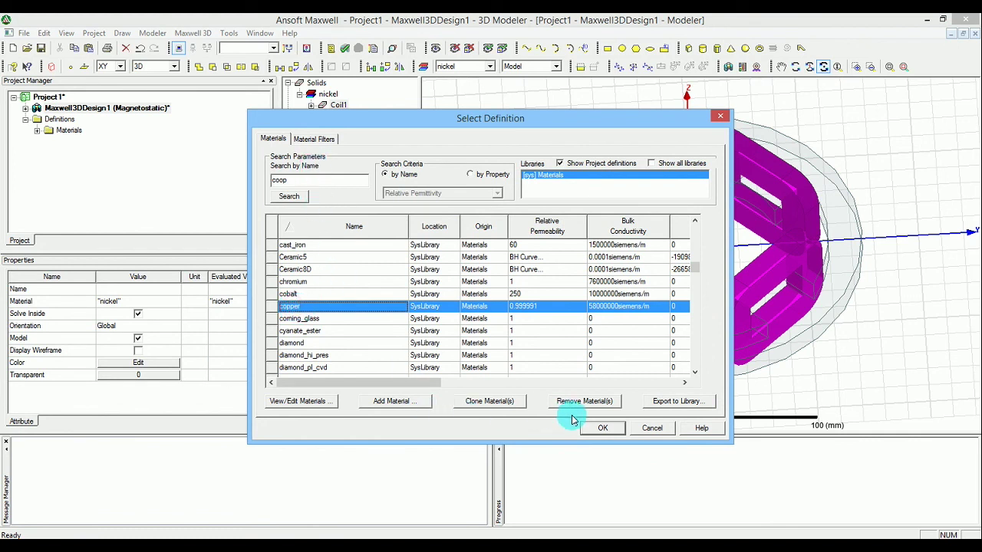
click(602, 428)
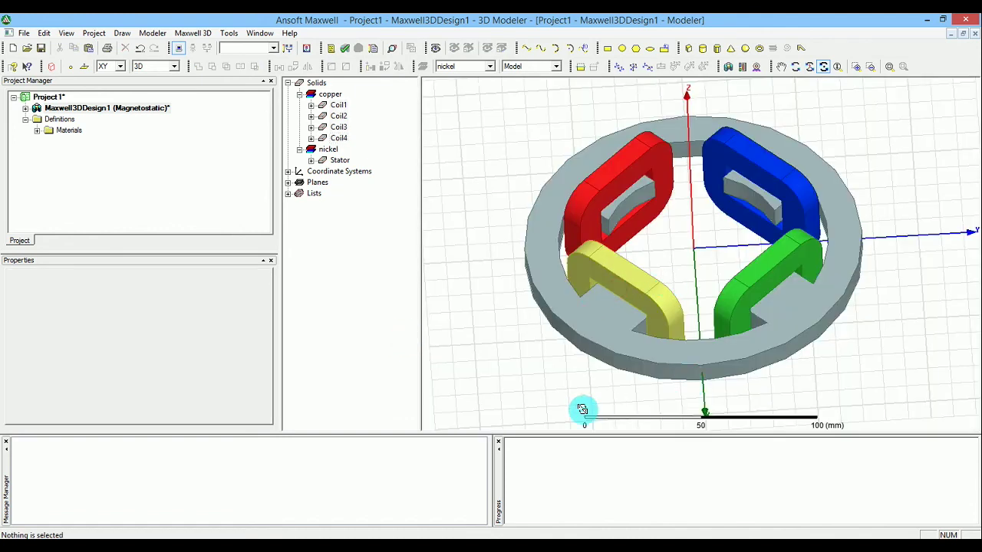
drag(749, 292, 750, 311)
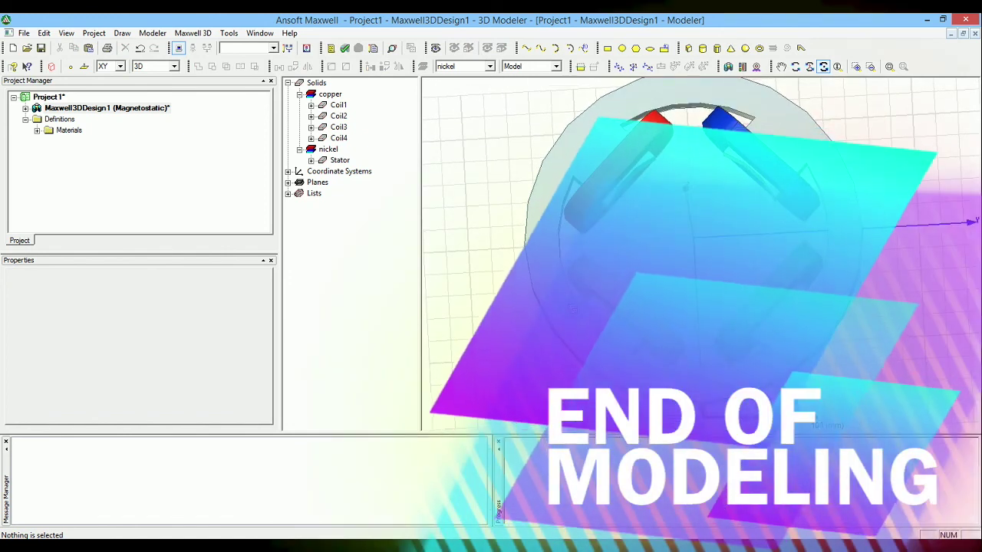